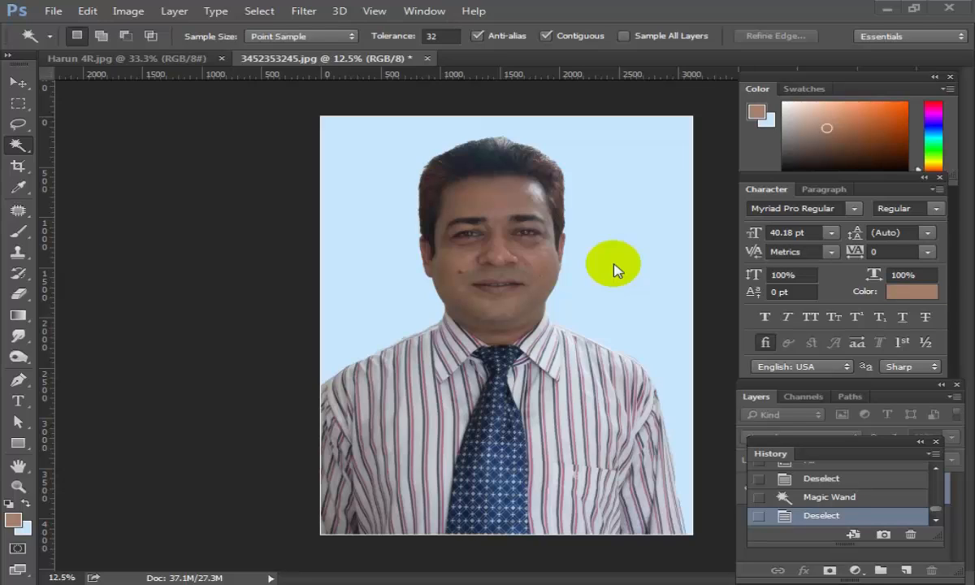
Set the Crop tool to 1.5 in × 2 in at 300 px/in and frame the head and shoulders
{"action": "left_click", "coordinate": [548, 260]}
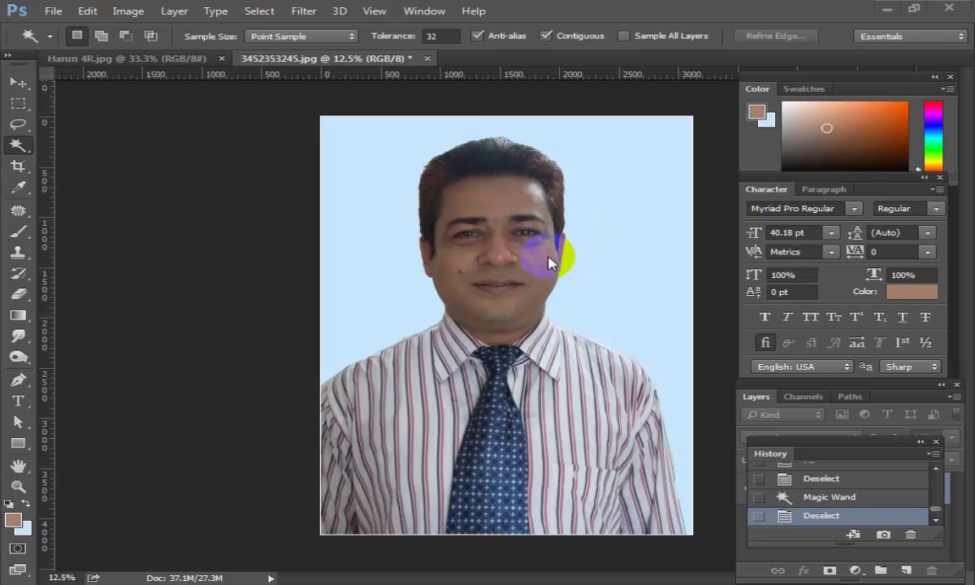
{"action": "key", "text": "c"}
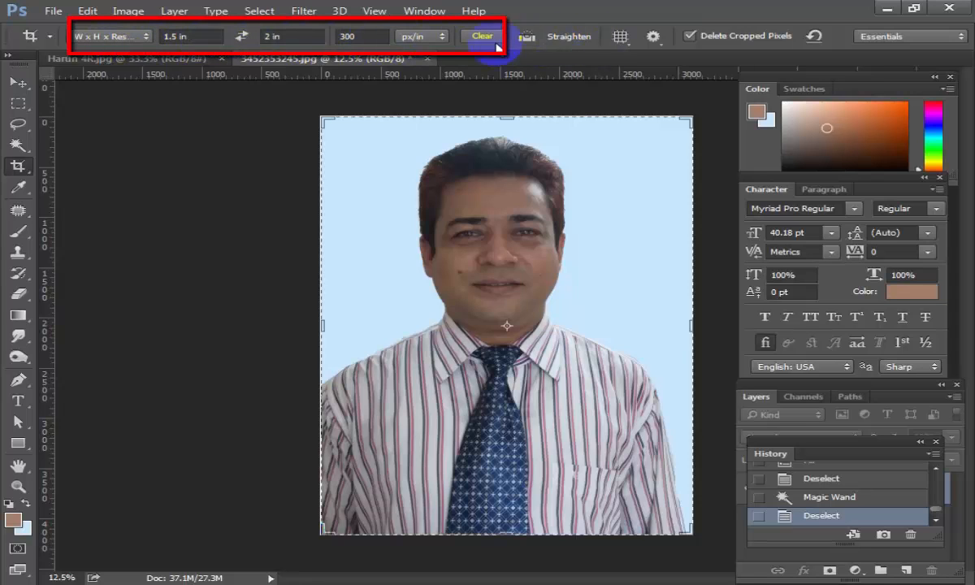
{"action": "left_click", "coordinate": [201, 36]}
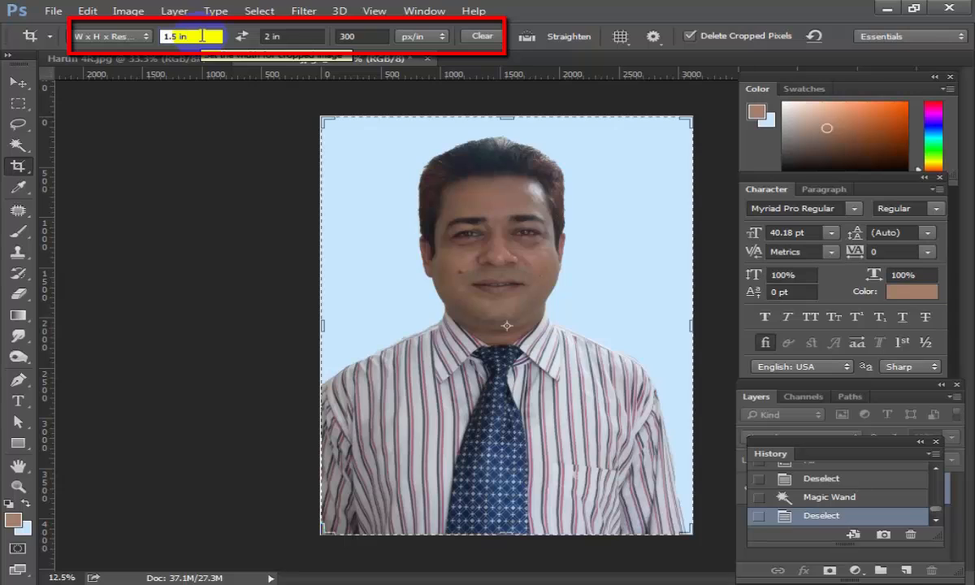
{"action": "left_click", "coordinate": [277, 35]}
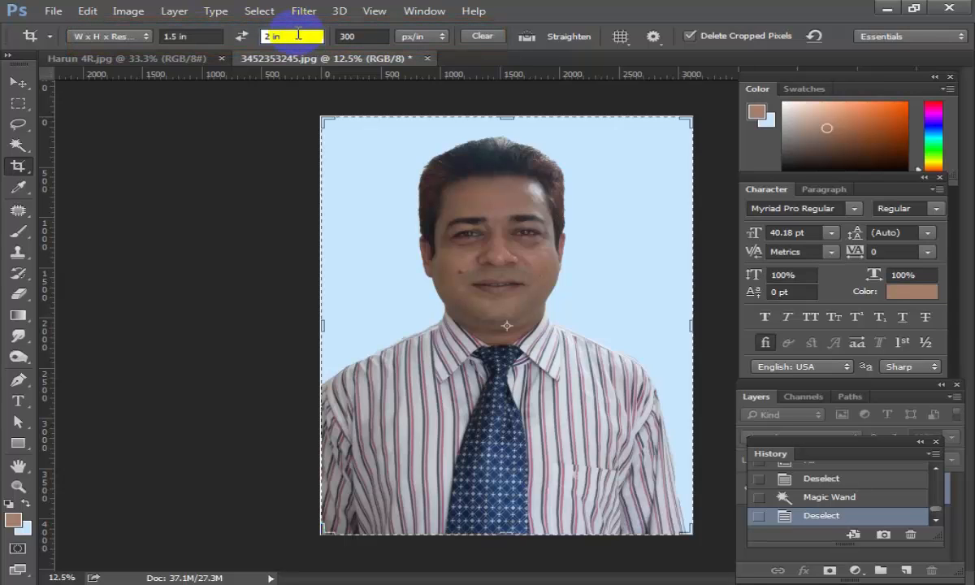
{"action": "left_click", "coordinate": [381, 36]}
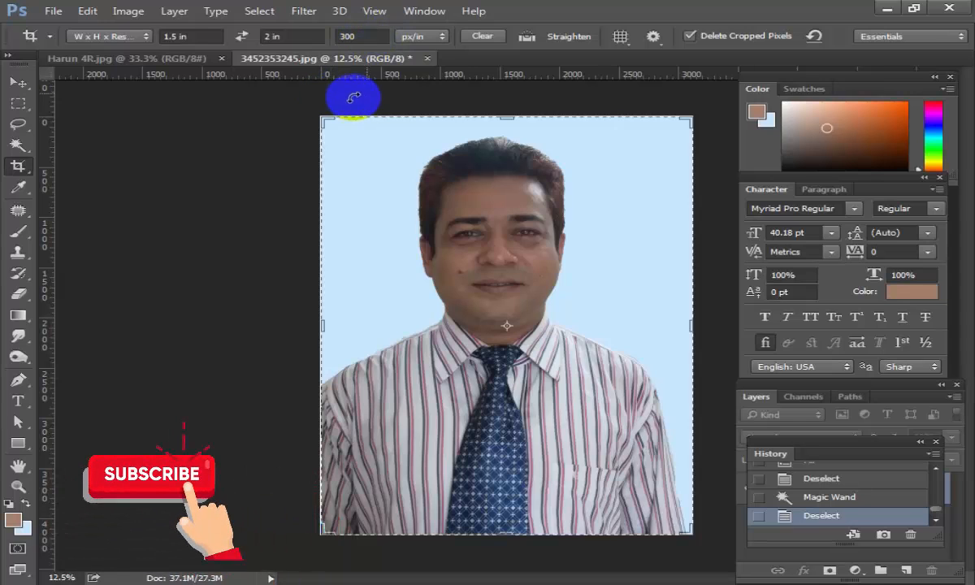
{"action": "left_click", "coordinate": [319, 111]}
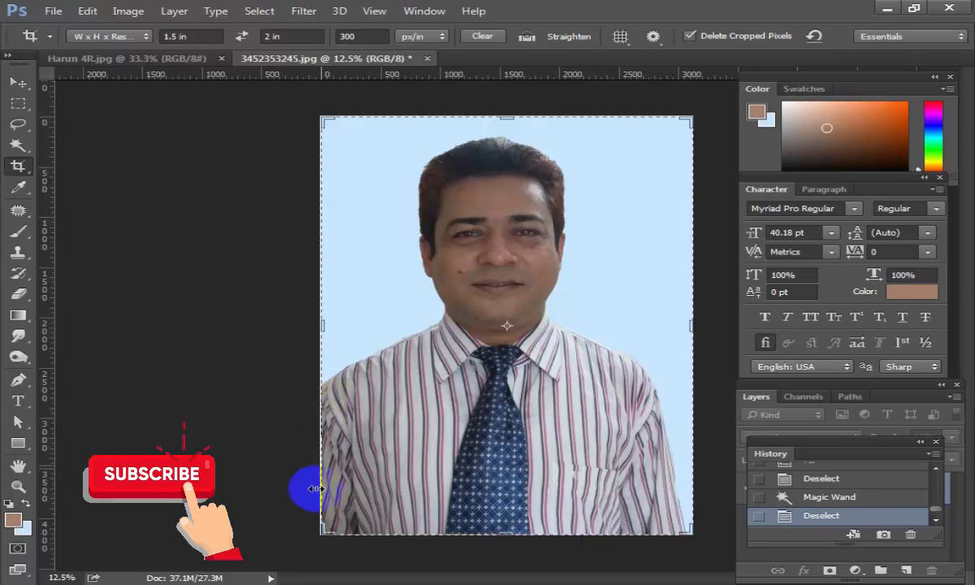
{"action": "left_click", "coordinate": [691, 534]}
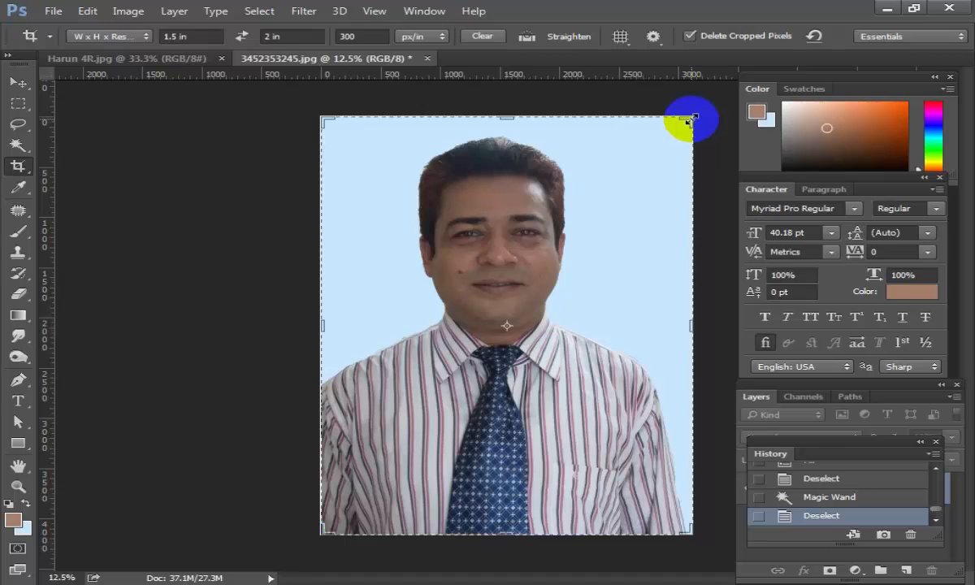
{"action": "left_click_drag", "start_coordinate": [689, 121], "coordinate": [624, 179]}
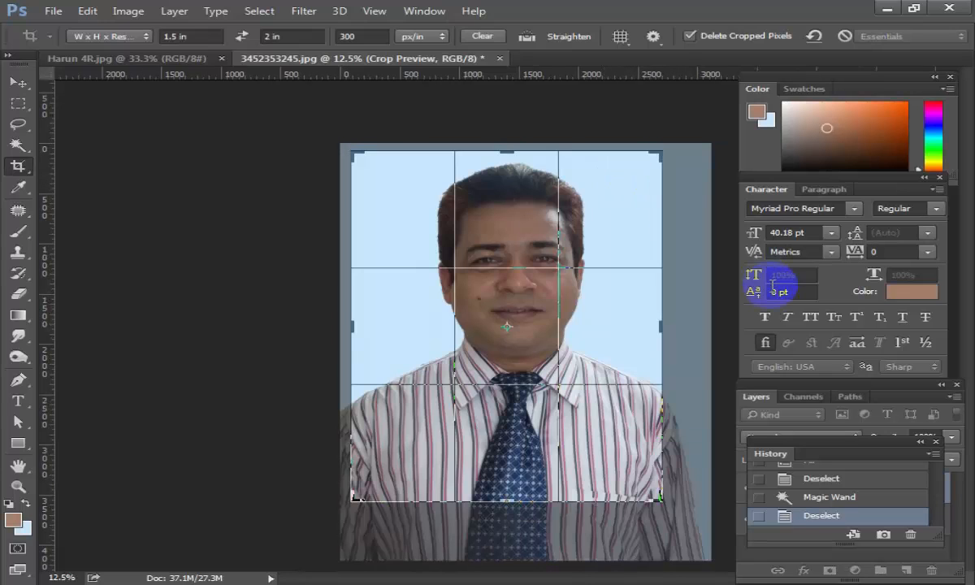
Commit the crop and zoom the view in to 66.67%
{"action": "key", "text": "Return"}
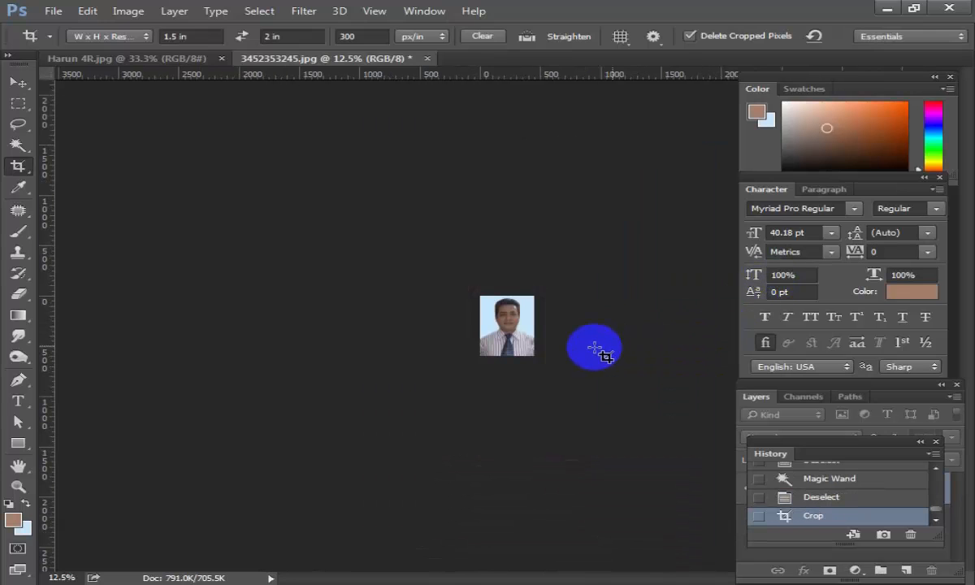
{"action": "left_click", "coordinate": [536, 326]}
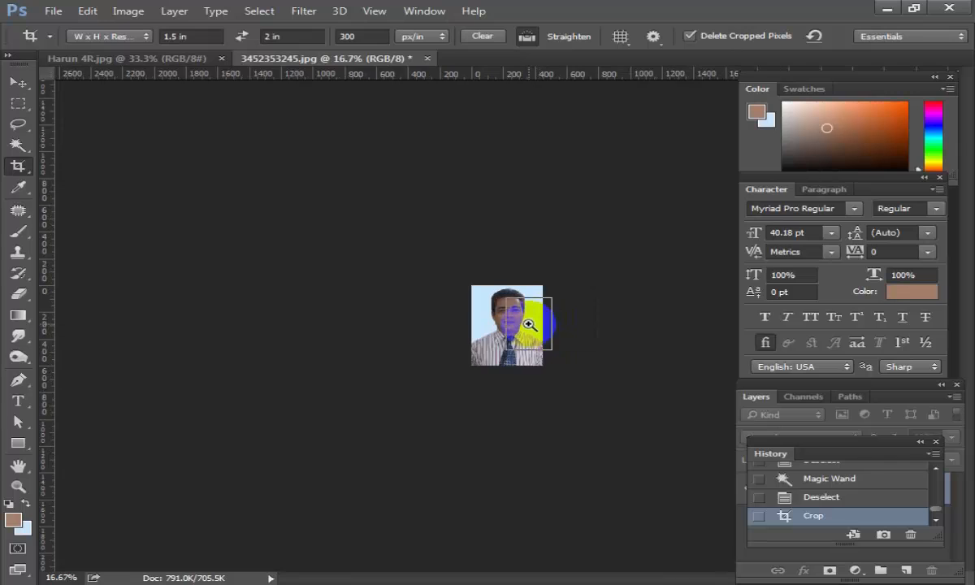
{"action": "left_click", "coordinate": [540, 336]}
{"action": "left_click", "coordinate": [559, 340]}
{"action": "left_click", "coordinate": [610, 322]}
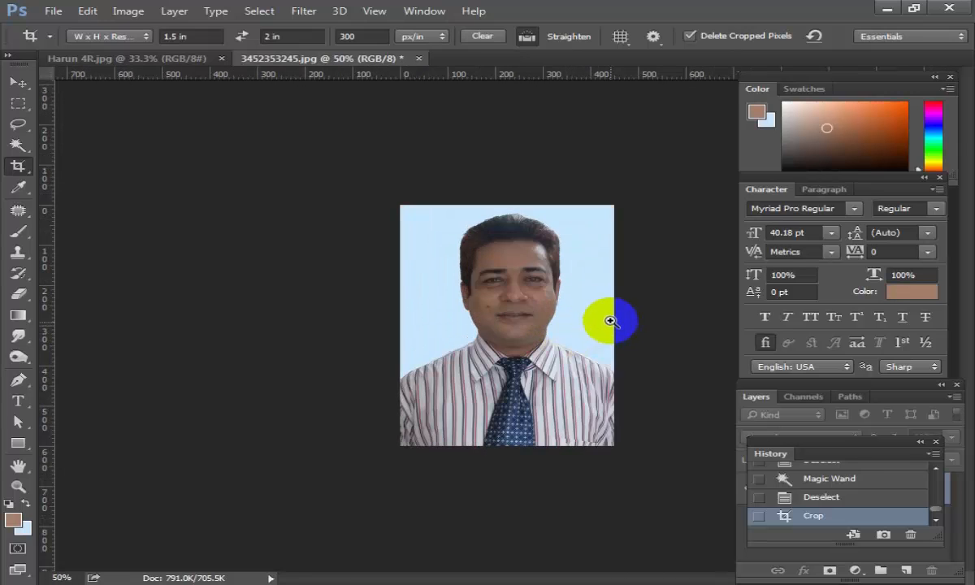
{"action": "left_click", "coordinate": [612, 318]}
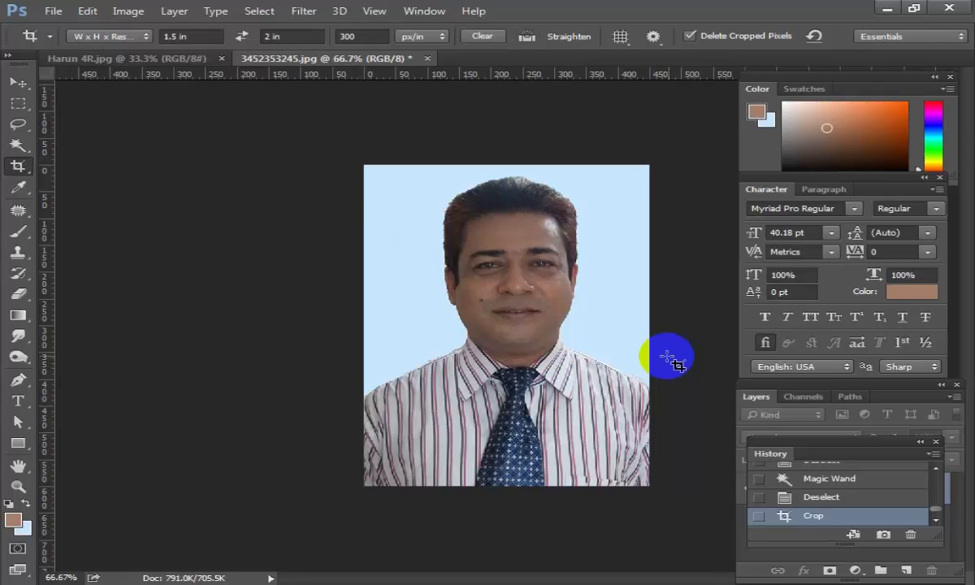
Try slightly rotating the whole photo, cancel the transform, deselect, and view at 100%
{"action": "key", "text": "ctrl+a"}
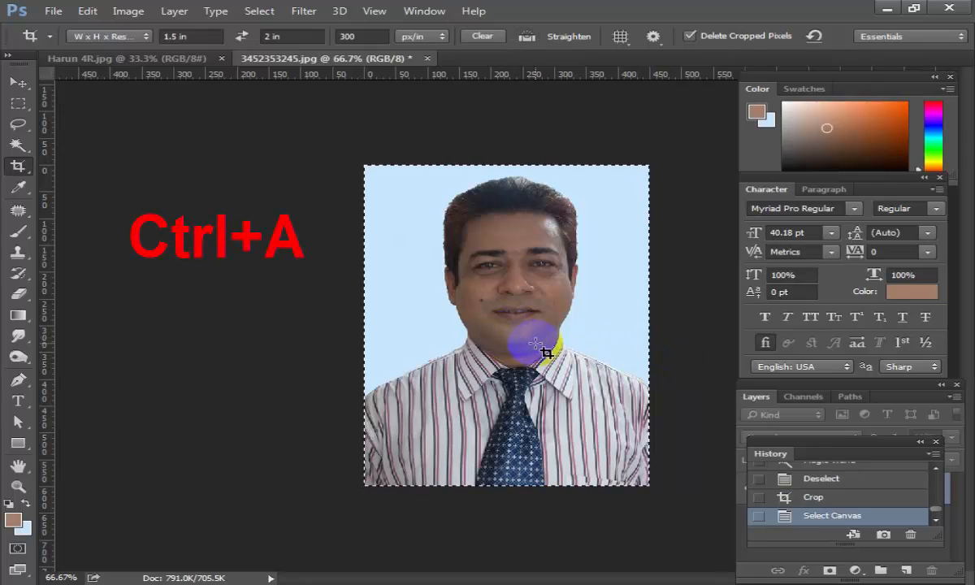
{"action": "key", "text": "ctrl+c"}
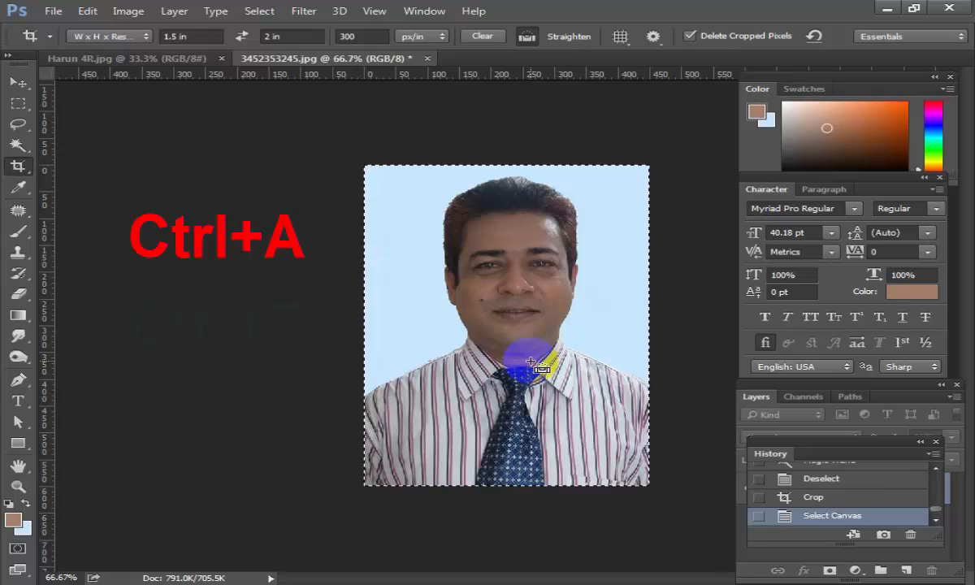
{"action": "key", "text": "ctrl+t"}
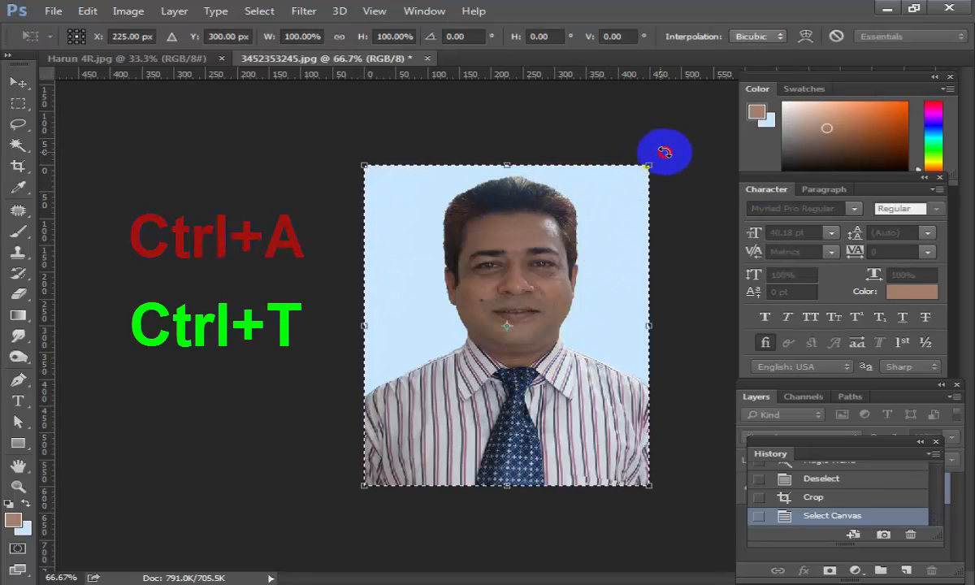
{"action": "mouse_move", "coordinate": [665, 152]}
{"action": "left_mouse_down"}
{"action": "mouse_move", "coordinate": [681, 158]}
{"action": "mouse_move", "coordinate": [638, 132]}
{"action": "mouse_move", "coordinate": [677, 146]}
{"action": "mouse_move", "coordinate": [659, 138]}
{"action": "left_mouse_up"}
{"action": "left_click", "coordinate": [837, 36]}
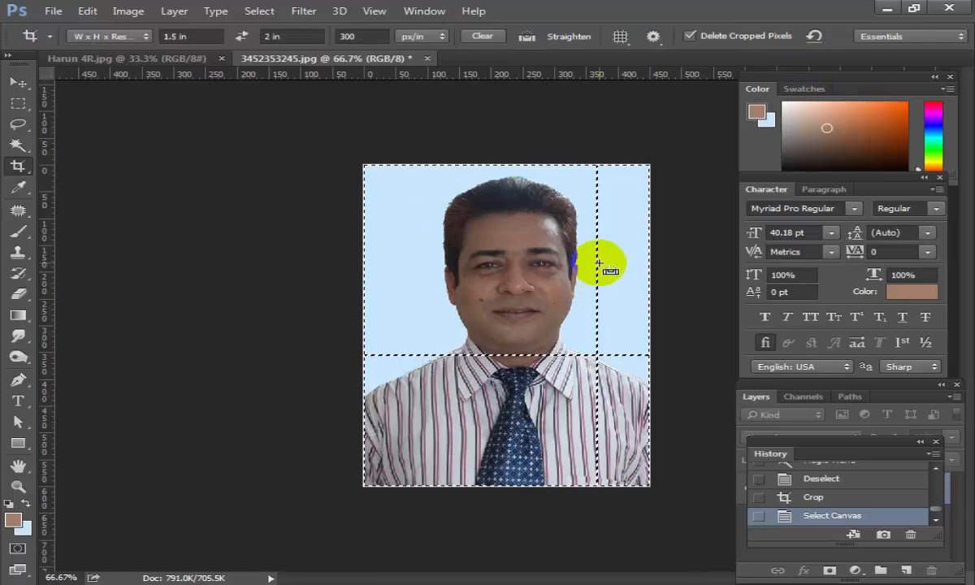
{"action": "key", "text": "ctrl+d"}
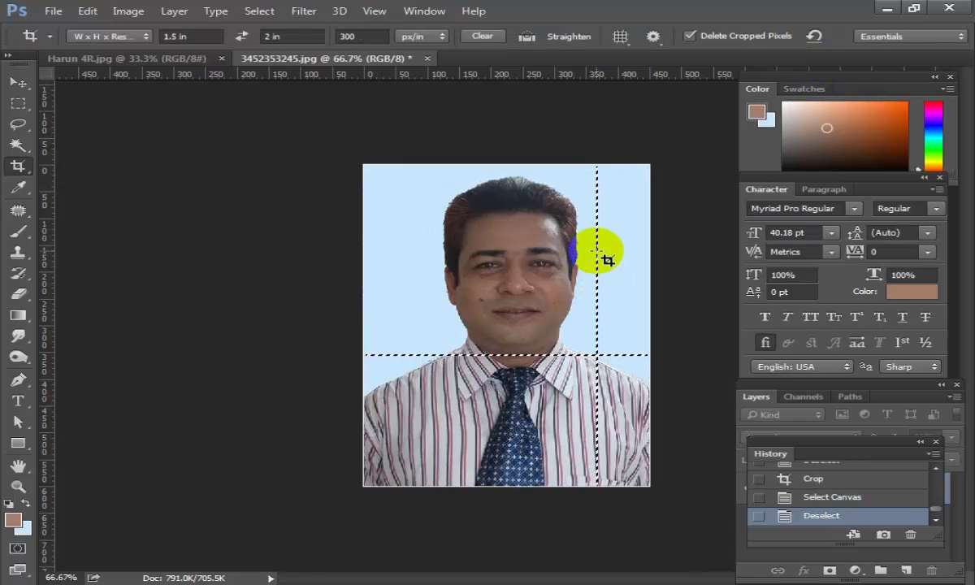
{"action": "key", "text": "ctrl+plus"}
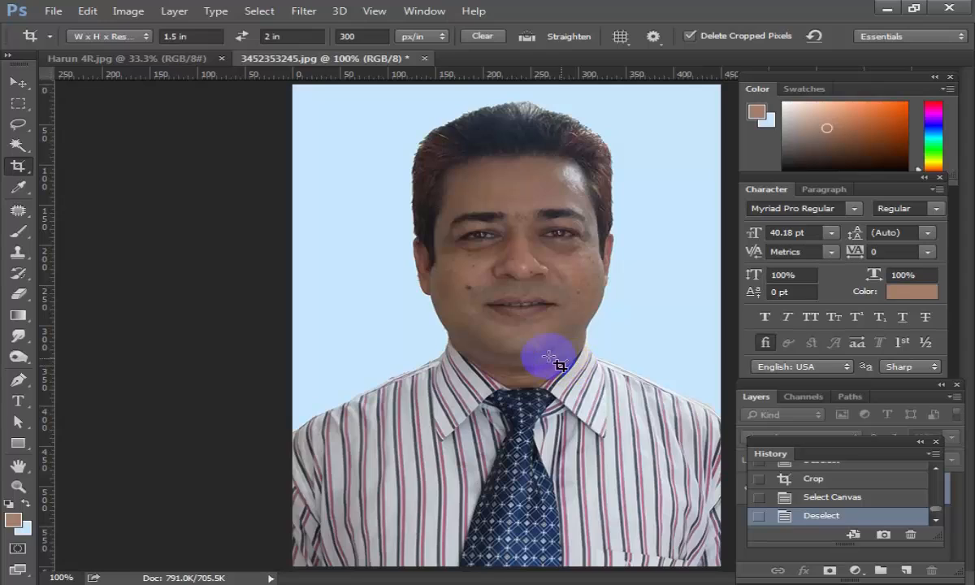
Sample the cheek skin tone with the Eyedropper and switch to the 25%-opacity Brush
{"action": "left_click", "coordinate": [20, 190]}
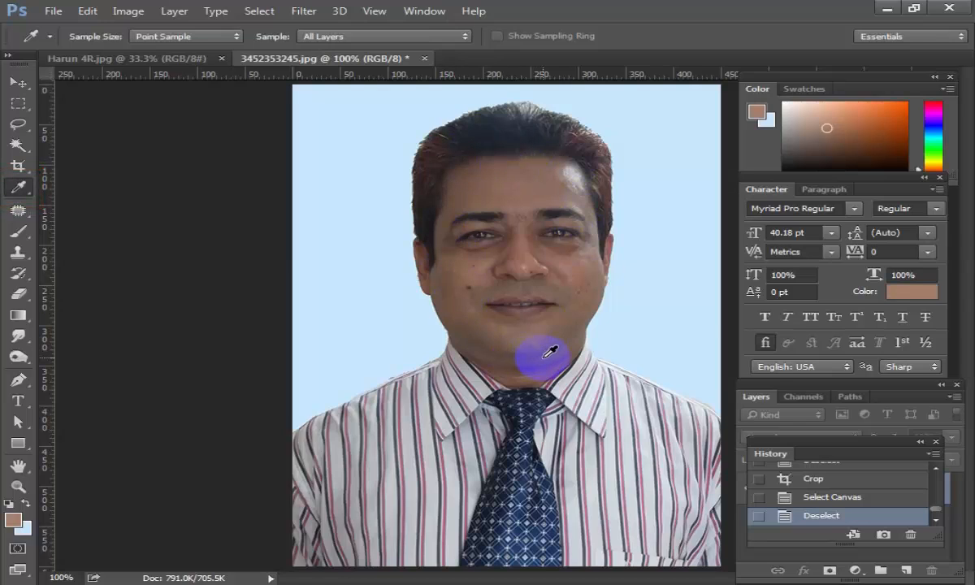
{"action": "left_click", "coordinate": [477, 266]}
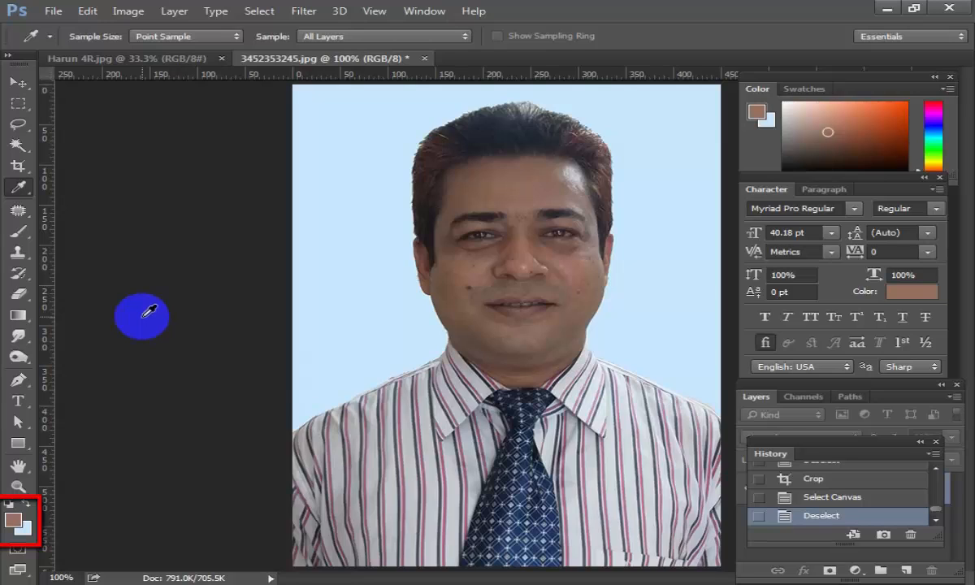
{"action": "left_click", "coordinate": [17, 233]}
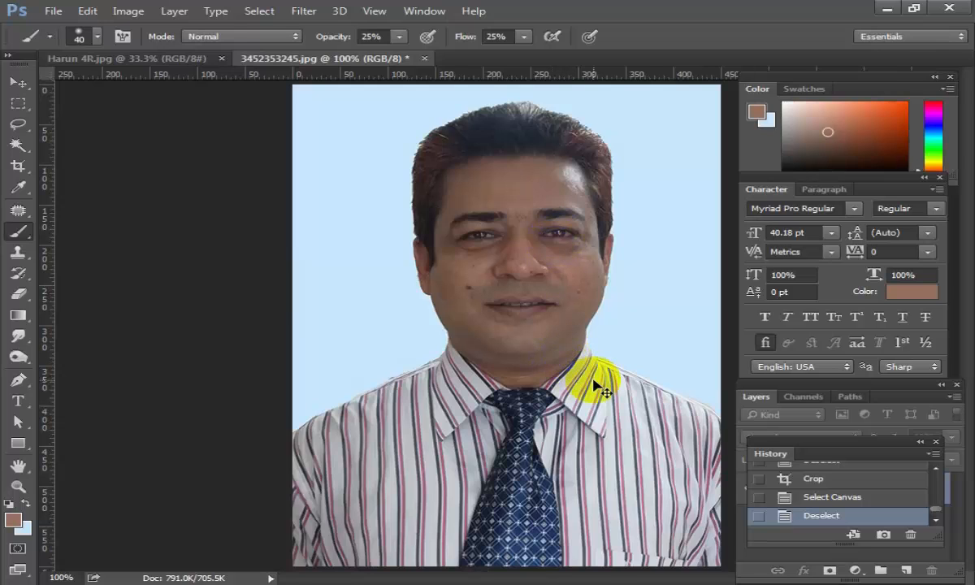
At 200% zoom with a 30 px brush, paint skin tone over the chin, neck and jaw
{"action": "left_click", "coordinate": [568, 361], "text": "ctrl"}
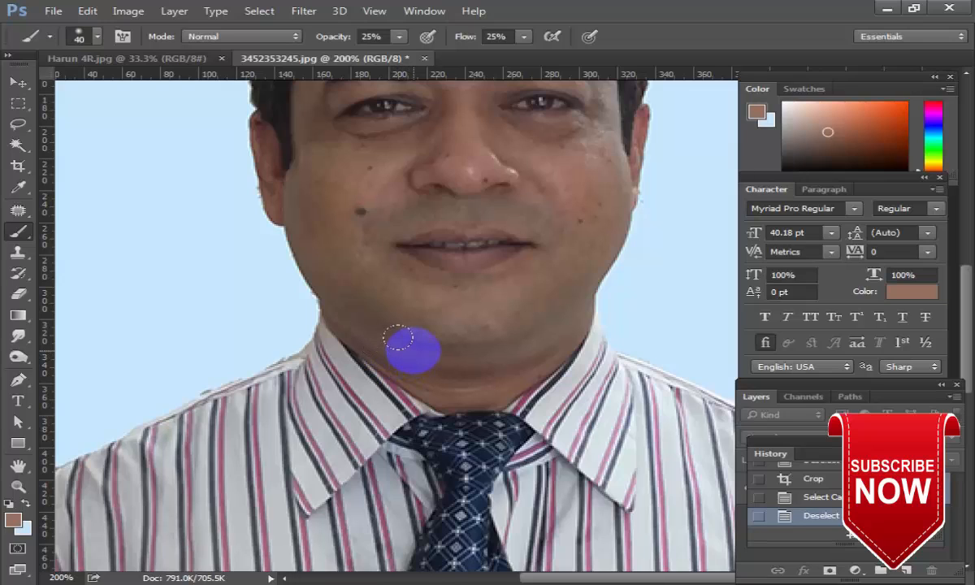
{"action": "key", "text": "bracketleft"}
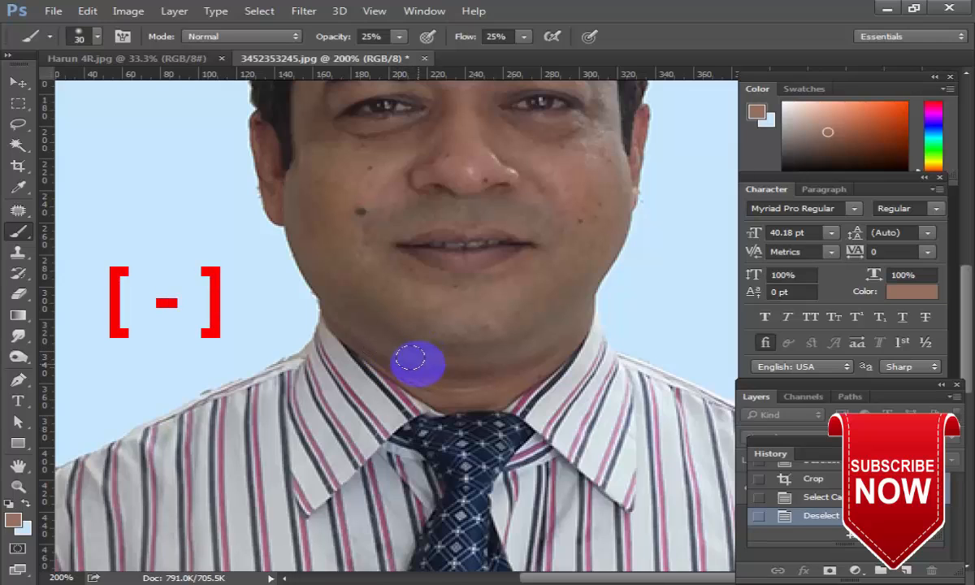
{"action": "mouse_move", "coordinate": [365, 335]}
{"action": "left_mouse_down"}
{"action": "mouse_move", "coordinate": [470, 373]}
{"action": "mouse_move", "coordinate": [349, 350]}
{"action": "mouse_move", "coordinate": [492, 370]}
{"action": "mouse_move", "coordinate": [479, 369]}
{"action": "mouse_move", "coordinate": [517, 369]}
{"action": "mouse_move", "coordinate": [565, 351]}
{"action": "mouse_move", "coordinate": [568, 340]}
{"action": "mouse_move", "coordinate": [478, 378]}
{"action": "mouse_move", "coordinate": [570, 338]}
{"action": "mouse_move", "coordinate": [482, 389]}
{"action": "mouse_move", "coordinate": [518, 361]}
{"action": "mouse_move", "coordinate": [468, 385]}
{"action": "mouse_move", "coordinate": [389, 381]}
{"action": "mouse_move", "coordinate": [323, 323]}
{"action": "left_mouse_up"}
{"action": "left_click", "coordinate": [325, 315]}
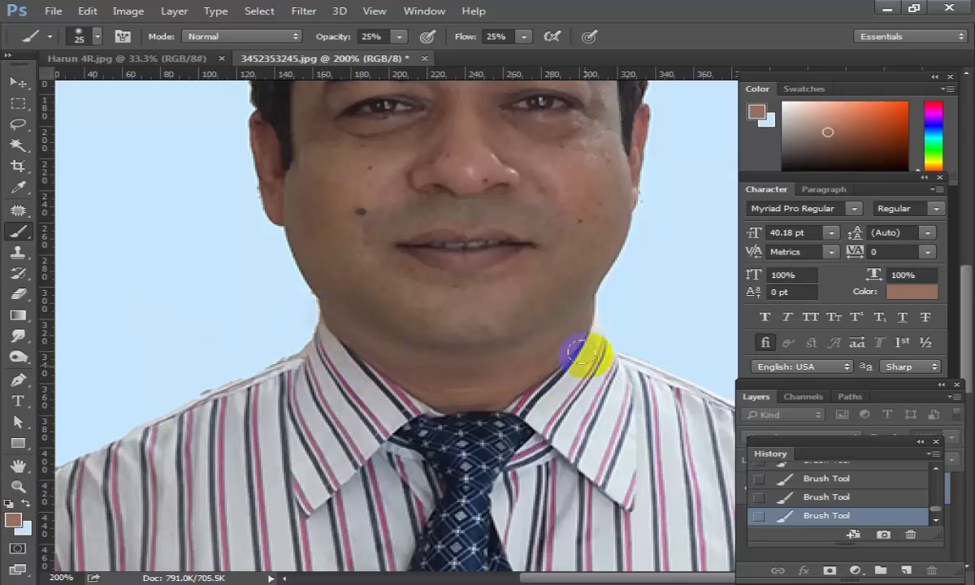
{"action": "scroll", "coordinate": [502, 362], "scroll_direction": "up", "scroll_amount": 5}
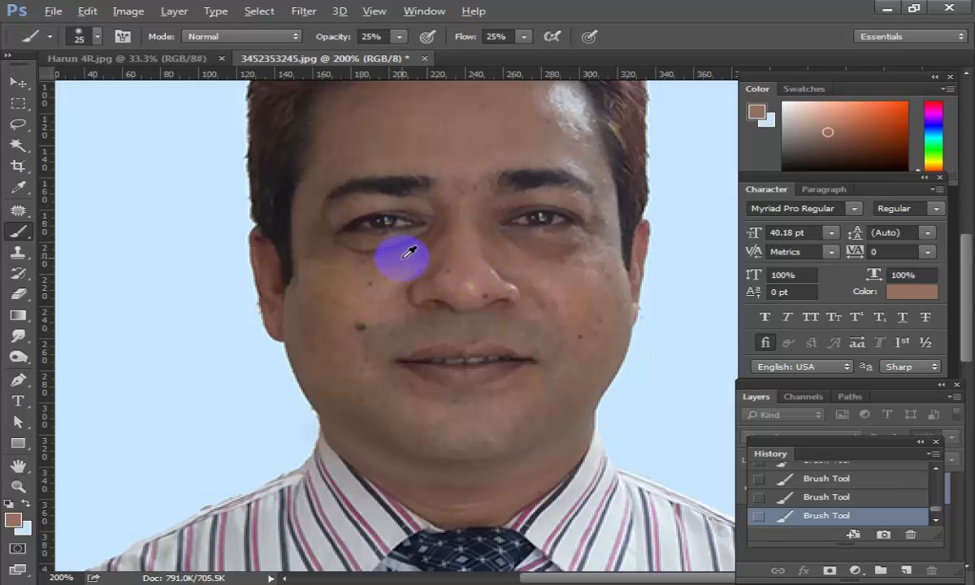
Resample the cheek tone and smooth the skin under both eyes, across the cheeks and beside the nose
{"action": "left_click", "coordinate": [349, 269], "text": "alt"}
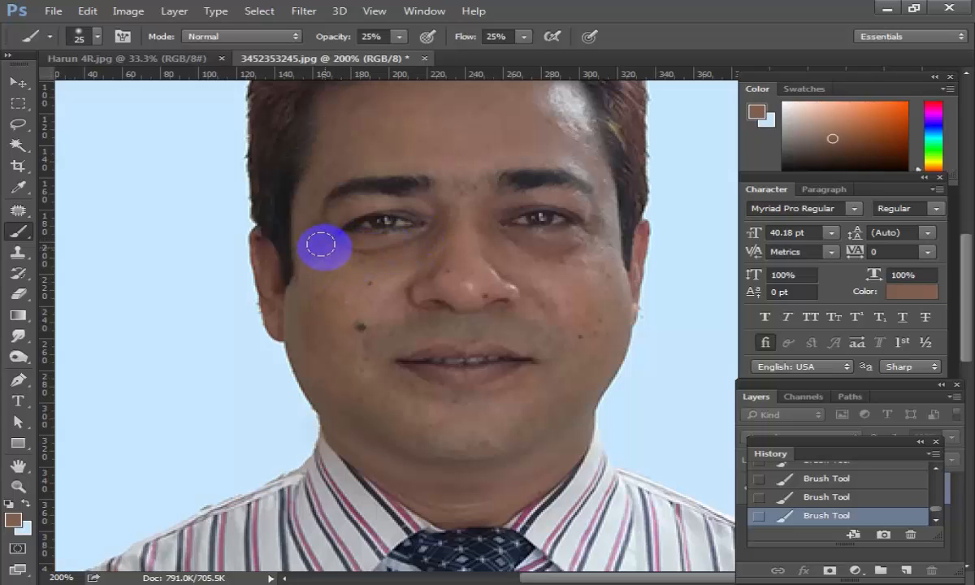
{"action": "mouse_move", "coordinate": [429, 249]}
{"action": "left_mouse_down"}
{"action": "mouse_move", "coordinate": [437, 225]}
{"action": "mouse_move", "coordinate": [409, 260]}
{"action": "mouse_move", "coordinate": [429, 229]}
{"action": "mouse_move", "coordinate": [324, 241]}
{"action": "left_mouse_up"}
{"action": "left_click_drag", "start_coordinate": [480, 224], "coordinate": [565, 264]}
{"action": "mouse_move", "coordinate": [502, 239]}
{"action": "left_mouse_down"}
{"action": "mouse_move", "coordinate": [526, 252]}
{"action": "mouse_move", "coordinate": [598, 234]}
{"action": "mouse_move", "coordinate": [487, 233]}
{"action": "left_mouse_up"}
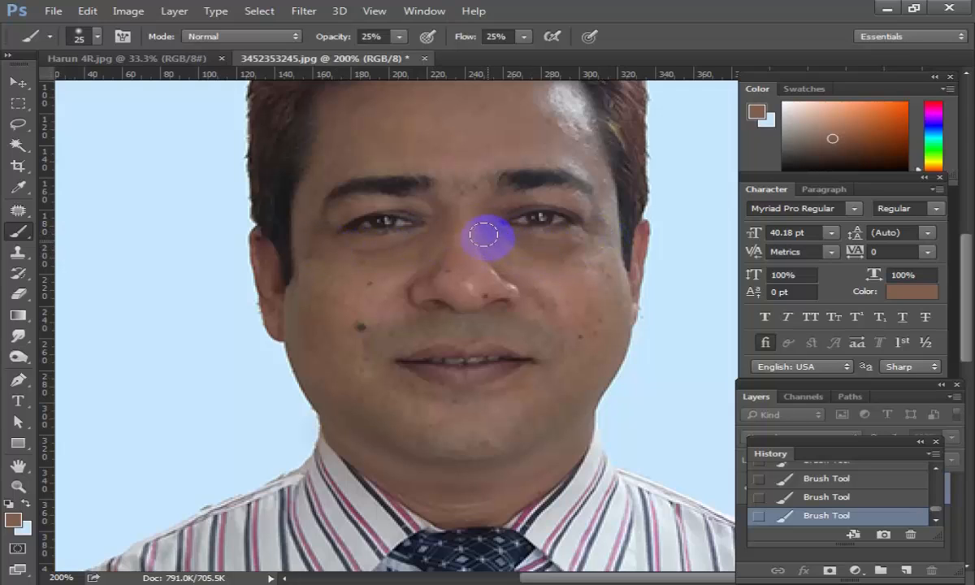
{"action": "left_click", "coordinate": [583, 246]}
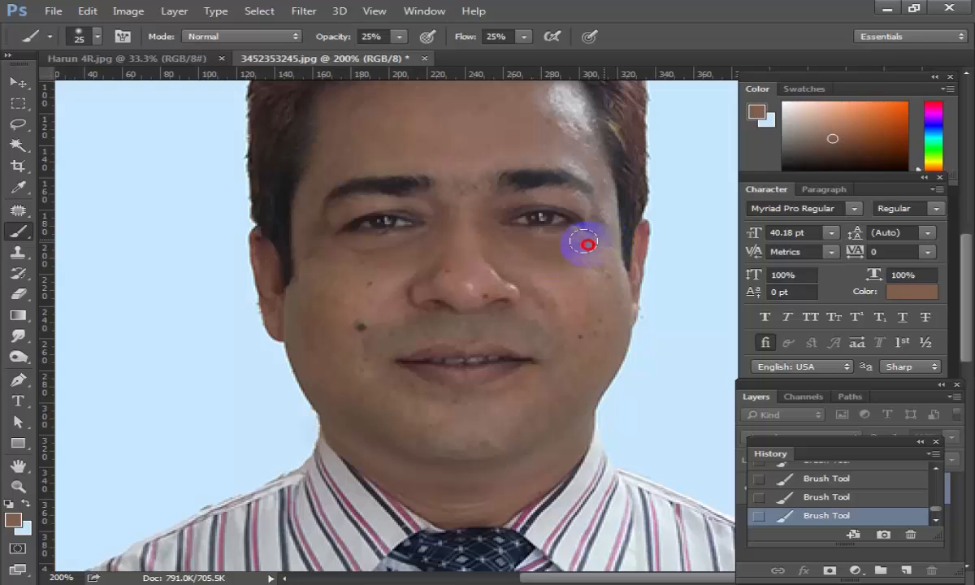
{"action": "left_click", "coordinate": [345, 249]}
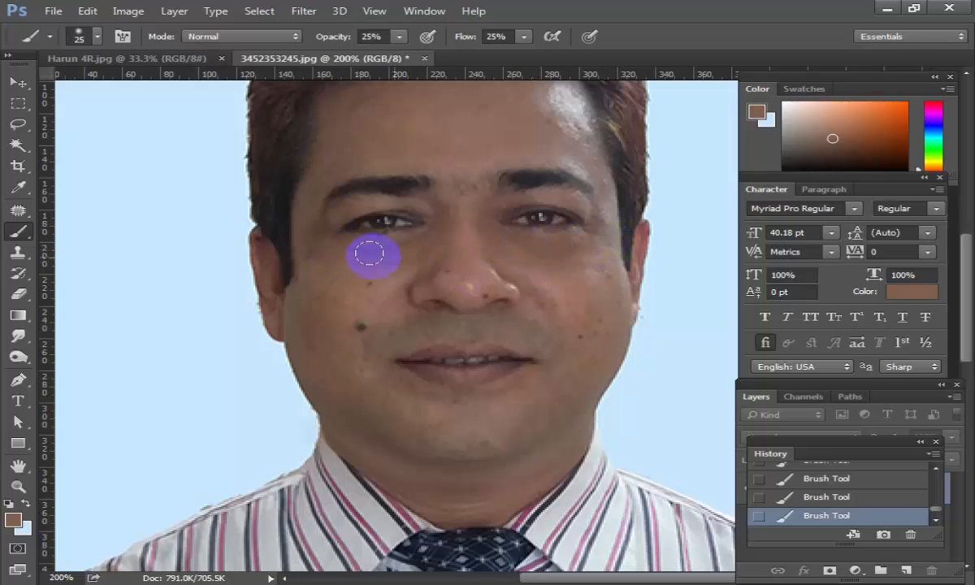
{"action": "mouse_move", "coordinate": [560, 329]}
{"action": "left_mouse_down"}
{"action": "mouse_move", "coordinate": [526, 289]}
{"action": "mouse_move", "coordinate": [487, 286]}
{"action": "left_mouse_up"}
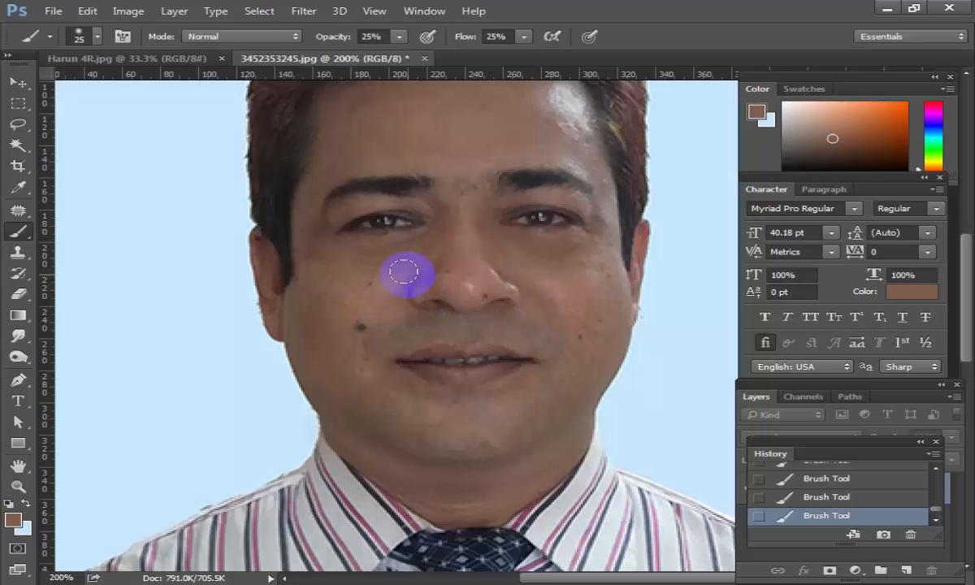
{"action": "left_click", "coordinate": [406, 291]}
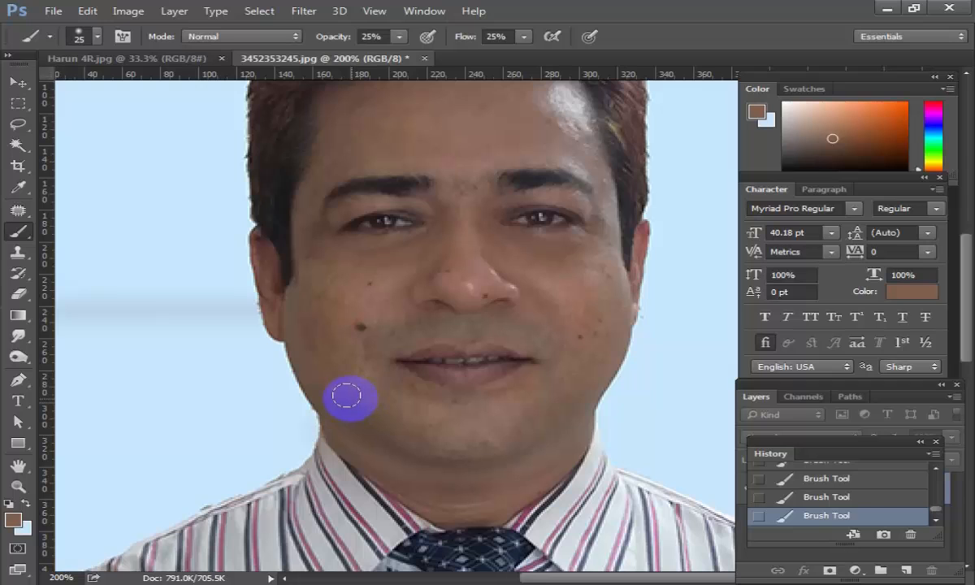
{"action": "scroll", "coordinate": [523, 398], "scroll_direction": "up", "scroll_amount": 3}
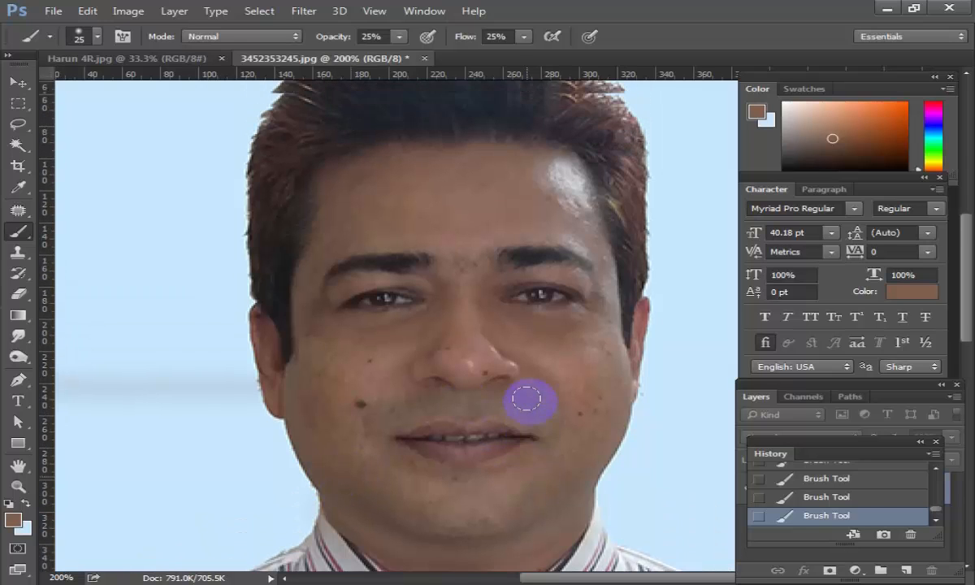
{"action": "scroll", "coordinate": [528, 398], "scroll_direction": "up", "scroll_amount": 1}
{"action": "scroll", "coordinate": [616, 417], "scroll_direction": "down", "scroll_amount": 1}
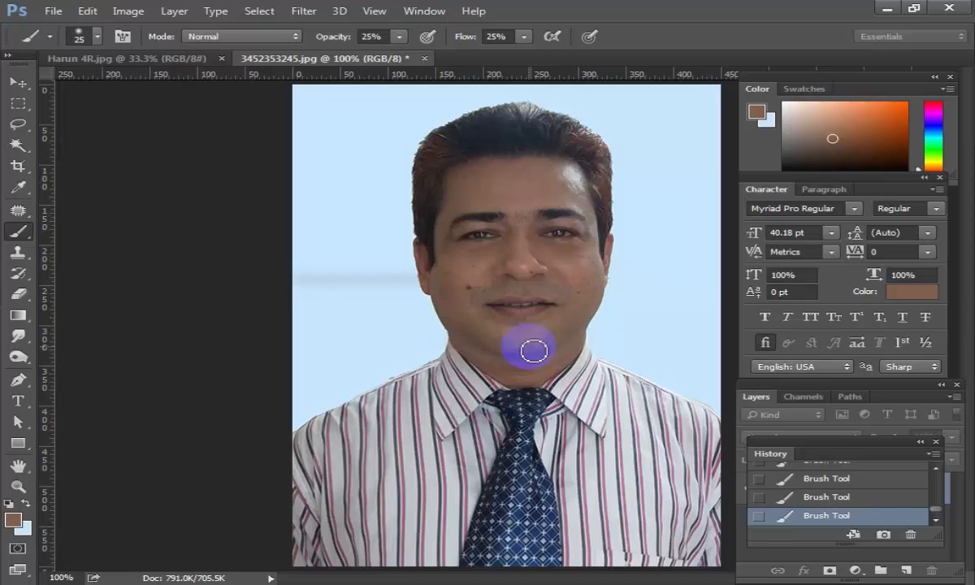
Apply Curves with a midtone point raised from input 120 to output 139
{"action": "key", "text": "ctrl+m"}
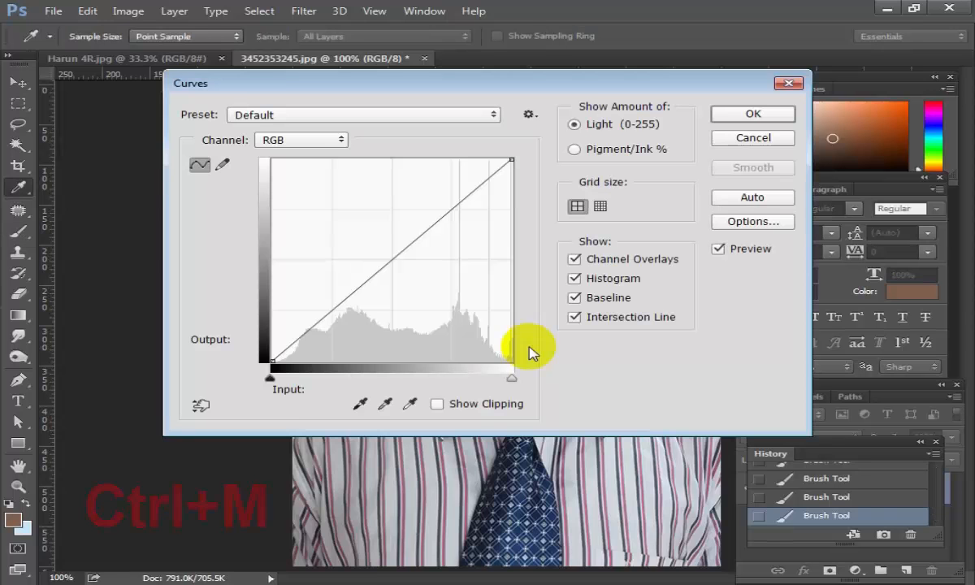
{"action": "left_click_drag", "start_coordinate": [483, 88], "coordinate": [820, 145]}
{"action": "left_click_drag", "start_coordinate": [695, 144], "coordinate": [795, 101]}
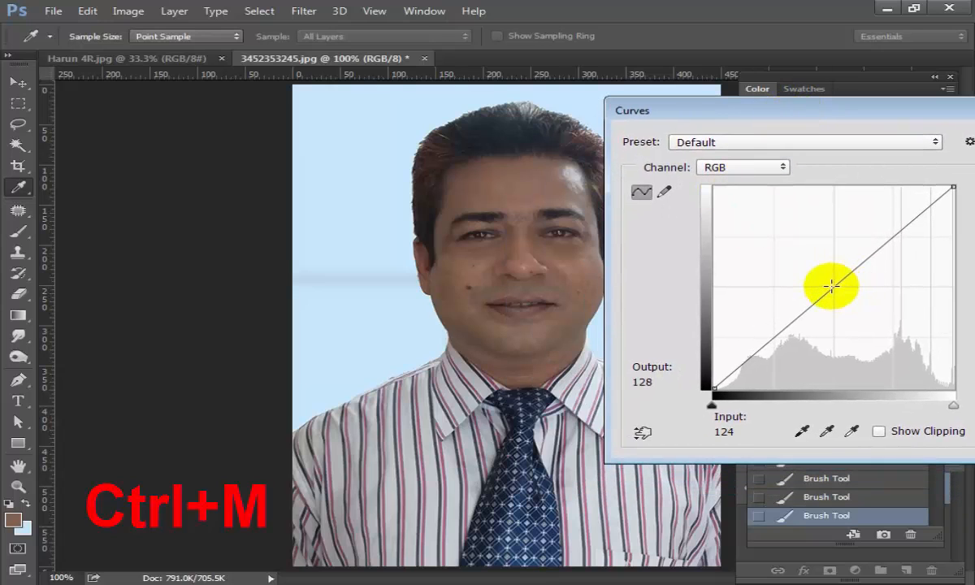
{"action": "mouse_move", "coordinate": [836, 285]}
{"action": "left_mouse_down"}
{"action": "mouse_move", "coordinate": [805, 261]}
{"action": "mouse_move", "coordinate": [847, 300]}
{"action": "mouse_move", "coordinate": [827, 278]}
{"action": "left_mouse_up"}
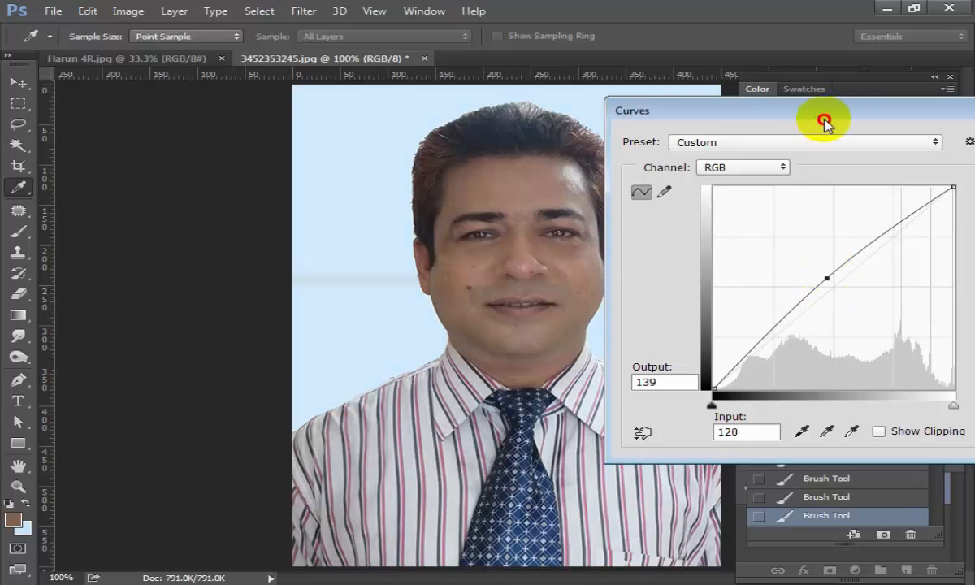
{"action": "left_click_drag", "start_coordinate": [823, 122], "coordinate": [533, 161]}
{"action": "left_click", "coordinate": [851, 195]}
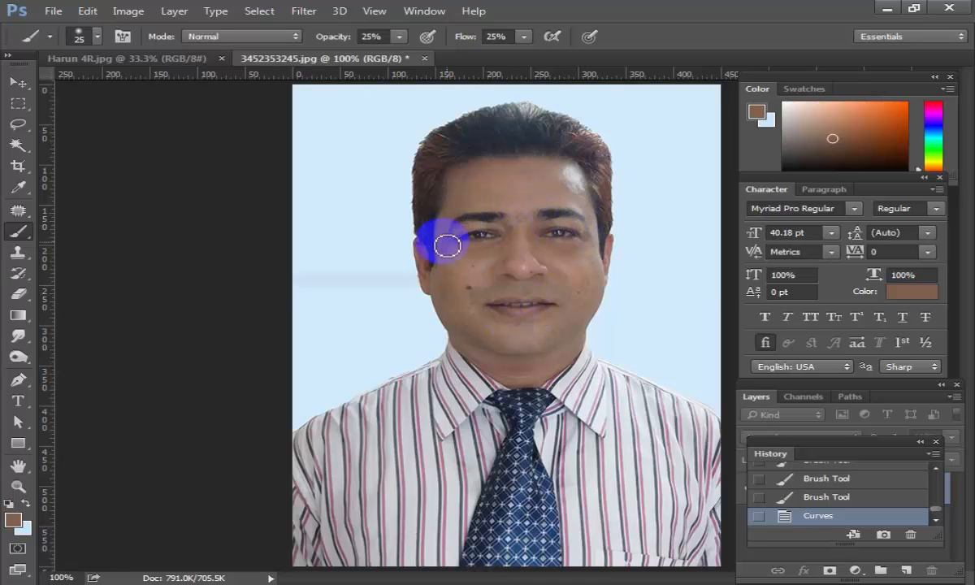
Zoom to 200% on the hair, pan to show the whole head, and check the brush opacity
{"action": "left_click", "coordinate": [574, 129], "text": "ctrl"}
{"action": "key", "text": "space"}
{"action": "left_click_drag", "start_coordinate": [523, 159], "coordinate": [502, 246]}
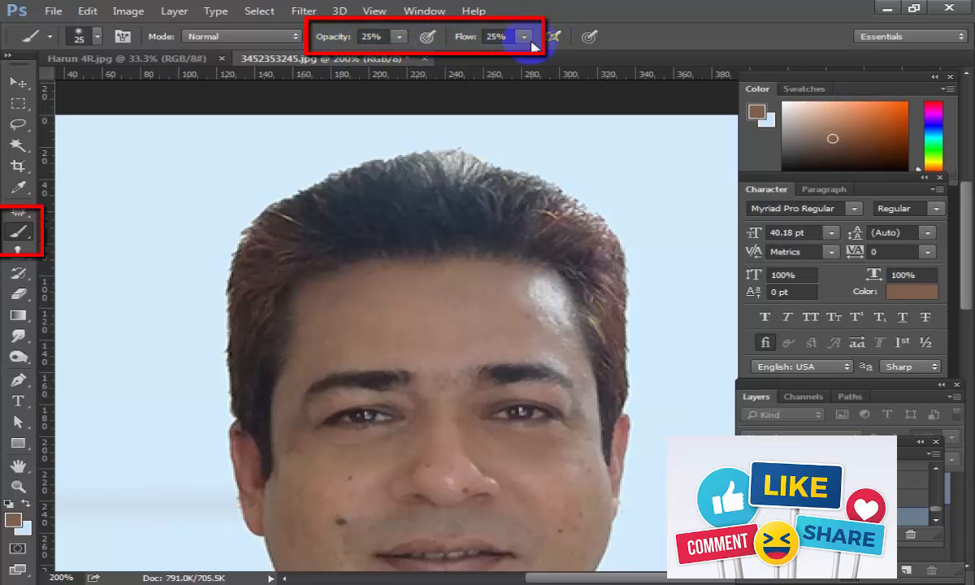
{"action": "left_click", "coordinate": [376, 37]}
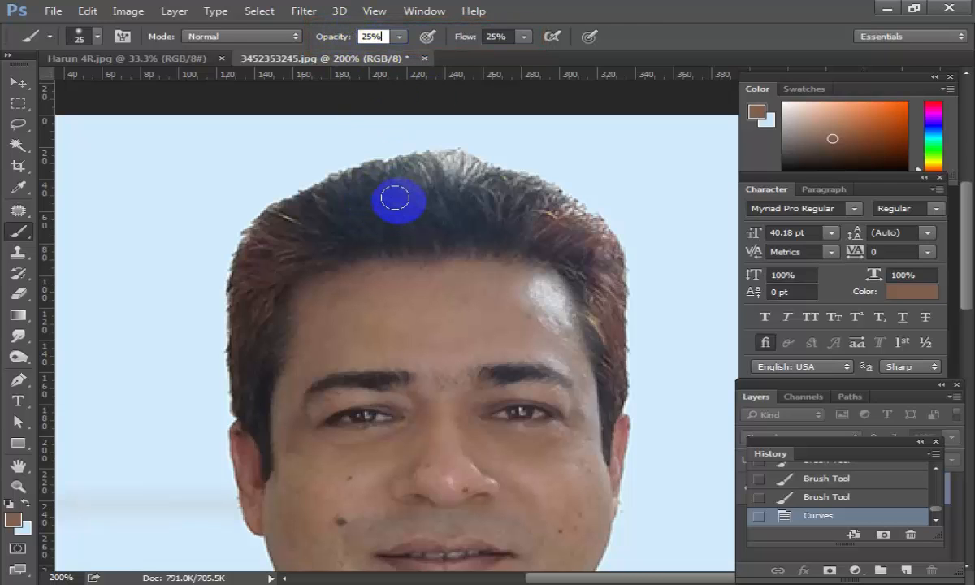
{"action": "left_click", "coordinate": [18, 358]}
With the Burn tool at 35–40 px, darken the hair, hairline and right sideburn
{"action": "left_click", "coordinate": [351, 36]}
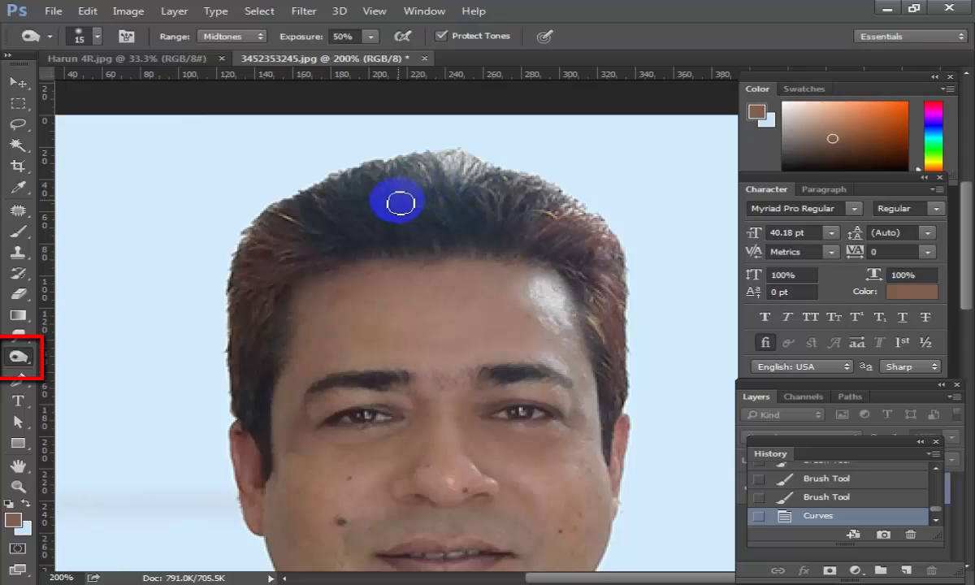
{"action": "key", "text": "bracketright"}
{"action": "key", "text": "bracketright"}
{"action": "key", "text": "bracketright"}
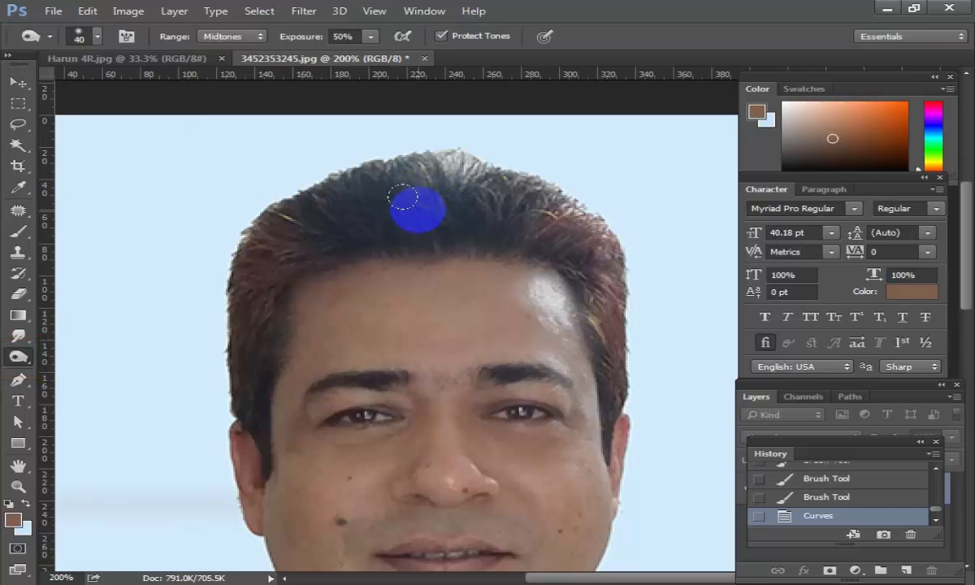
{"action": "mouse_move", "coordinate": [398, 194]}
{"action": "left_mouse_down"}
{"action": "mouse_move", "coordinate": [499, 196]}
{"action": "mouse_move", "coordinate": [342, 201]}
{"action": "mouse_move", "coordinate": [475, 184]}
{"action": "mouse_move", "coordinate": [282, 223]}
{"action": "mouse_move", "coordinate": [458, 215]}
{"action": "left_mouse_up"}
{"action": "left_click_drag", "start_coordinate": [398, 222], "coordinate": [338, 240]}
{"action": "key", "text": "bracketleft"}
{"action": "key", "text": "bracketleft"}
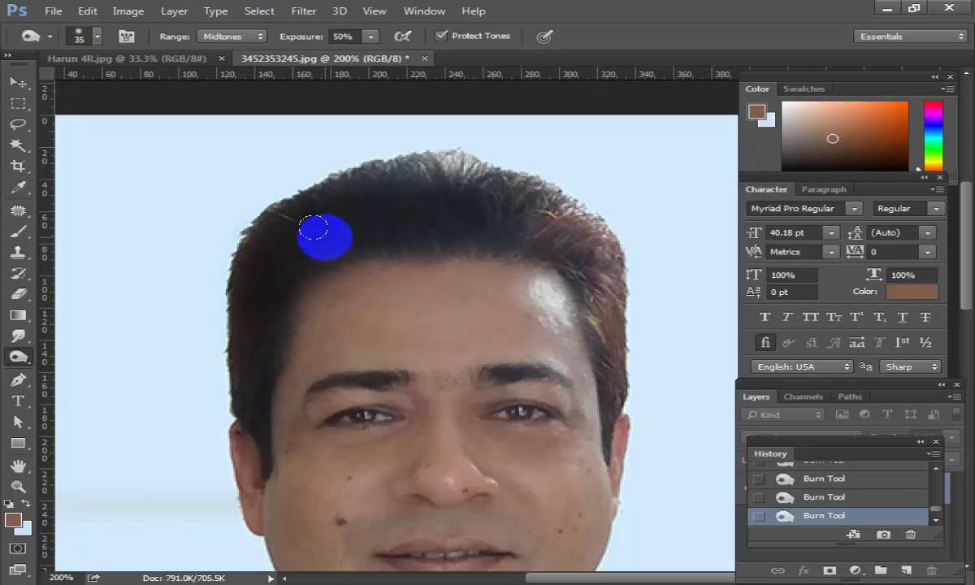
{"action": "mouse_move", "coordinate": [409, 238]}
{"action": "left_mouse_down"}
{"action": "mouse_move", "coordinate": [397, 229]}
{"action": "mouse_move", "coordinate": [398, 199]}
{"action": "mouse_move", "coordinate": [479, 171]}
{"action": "mouse_move", "coordinate": [376, 167]}
{"action": "mouse_move", "coordinate": [478, 190]}
{"action": "mouse_move", "coordinate": [588, 246]}
{"action": "mouse_move", "coordinate": [605, 325]}
{"action": "left_mouse_up"}
{"action": "mouse_move", "coordinate": [625, 381]}
{"action": "left_mouse_down"}
{"action": "mouse_move", "coordinate": [579, 250]}
{"action": "mouse_move", "coordinate": [586, 286]}
{"action": "mouse_move", "coordinate": [608, 371]}
{"action": "mouse_move", "coordinate": [584, 223]}
{"action": "mouse_move", "coordinate": [553, 221]}
{"action": "mouse_move", "coordinate": [598, 247]}
{"action": "mouse_move", "coordinate": [546, 207]}
{"action": "mouse_move", "coordinate": [577, 216]}
{"action": "mouse_move", "coordinate": [485, 196]}
{"action": "mouse_move", "coordinate": [506, 201]}
{"action": "mouse_move", "coordinate": [615, 291]}
{"action": "mouse_move", "coordinate": [607, 337]}
{"action": "mouse_move", "coordinate": [567, 272]}
{"action": "left_mouse_up"}
{"action": "left_click_drag", "start_coordinate": [601, 340], "coordinate": [604, 440]}
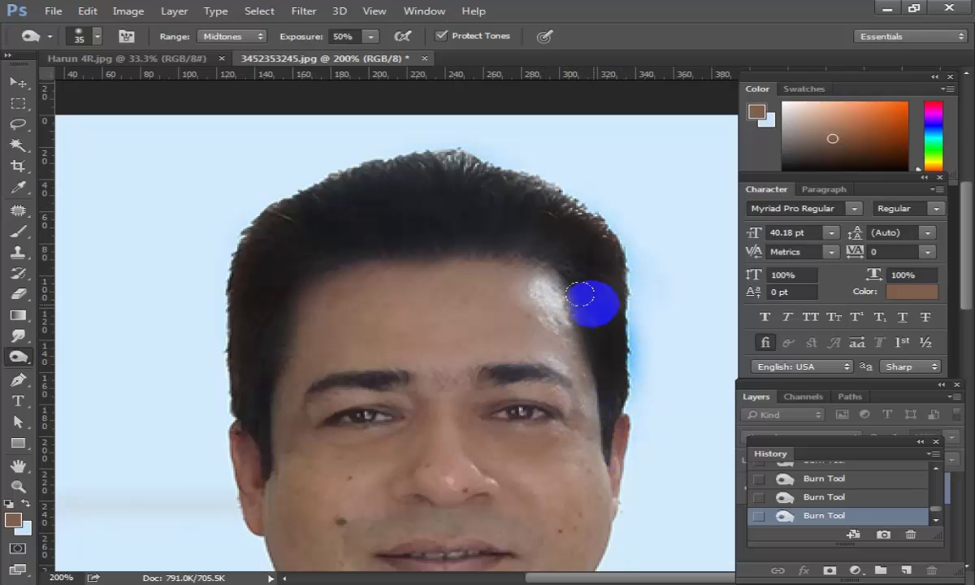
{"action": "mouse_move", "coordinate": [234, 346]}
{"action": "left_mouse_down"}
{"action": "mouse_move", "coordinate": [243, 395]}
{"action": "mouse_move", "coordinate": [242, 319]}
{"action": "left_mouse_up"}
{"action": "scroll", "coordinate": [357, 382], "scroll_direction": "down", "scroll_amount": 2}
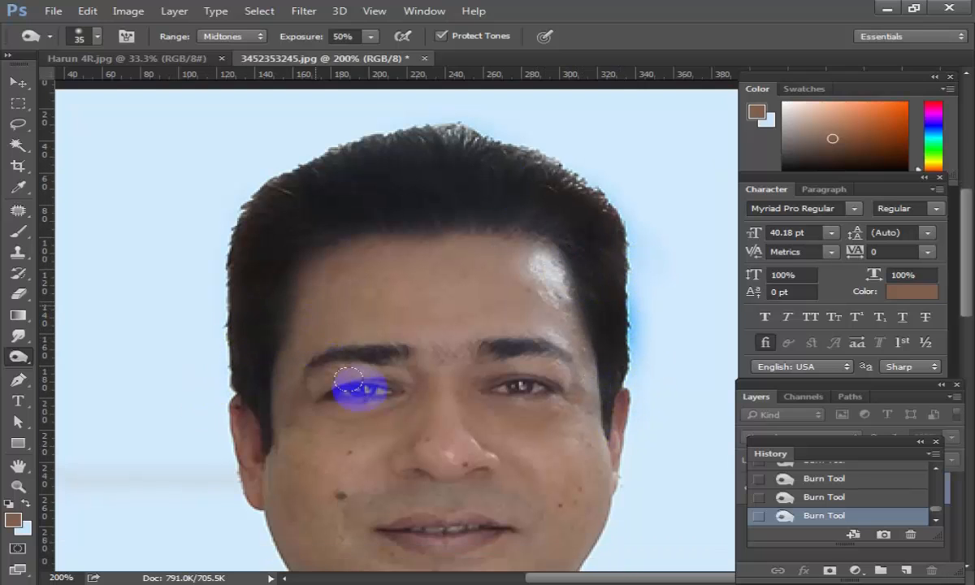
Darken both eyebrows at 30 px and deepen both eyes at 15 px, then zoom out
{"action": "key", "text": "bracketleft"}
{"action": "mouse_move", "coordinate": [378, 325]}
{"action": "left_mouse_down"}
{"action": "mouse_move", "coordinate": [406, 330]}
{"action": "mouse_move", "coordinate": [352, 321]}
{"action": "mouse_move", "coordinate": [329, 331]}
{"action": "mouse_move", "coordinate": [356, 330]}
{"action": "mouse_move", "coordinate": [302, 349]}
{"action": "left_mouse_up"}
{"action": "left_click", "coordinate": [567, 335]}
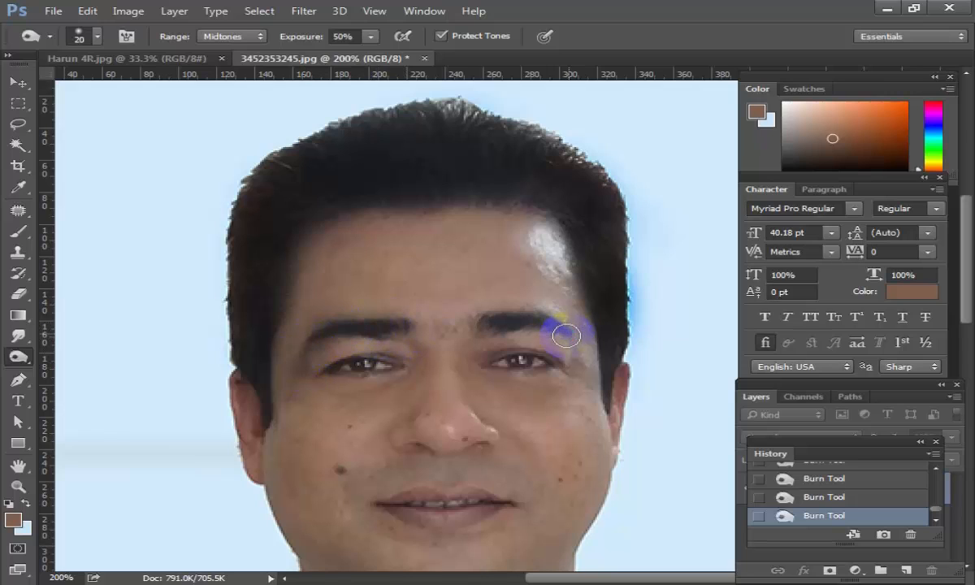
{"action": "left_click_drag", "start_coordinate": [567, 335], "coordinate": [494, 318]}
{"action": "key", "text": "bracketleft"}
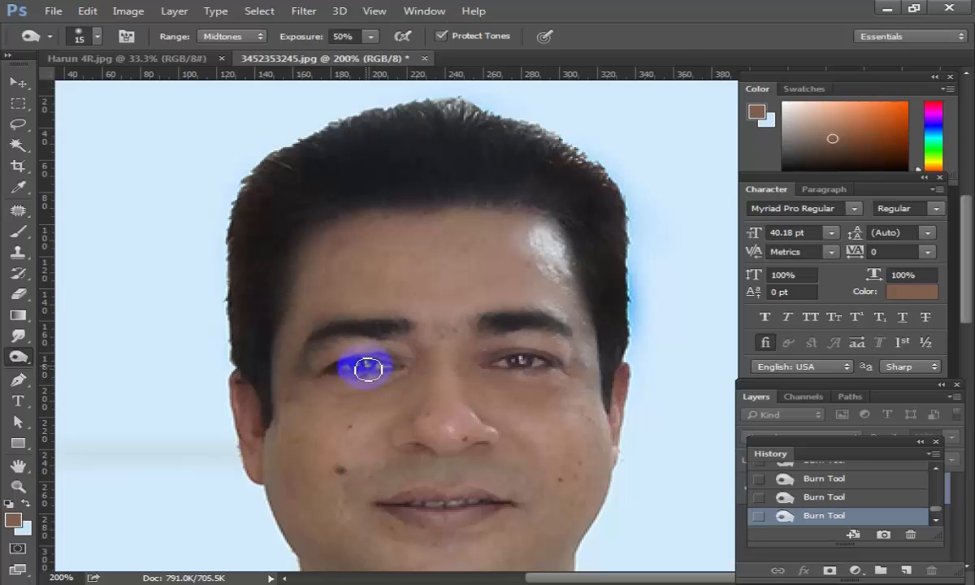
{"action": "mouse_move", "coordinate": [363, 368]}
{"action": "left_mouse_down"}
{"action": "mouse_move", "coordinate": [388, 371]}
{"action": "mouse_move", "coordinate": [366, 368]}
{"action": "left_mouse_up"}
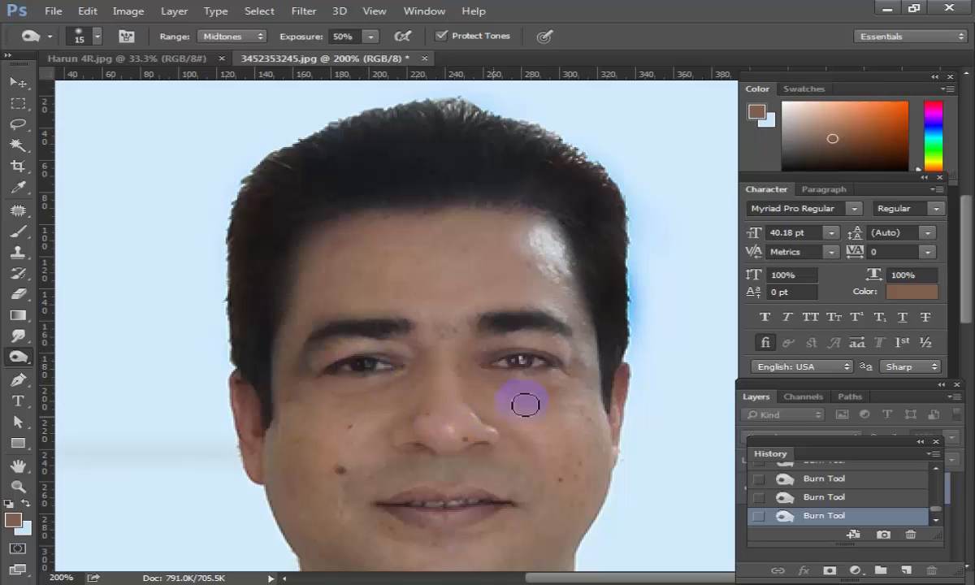
{"action": "left_click", "coordinate": [526, 365]}
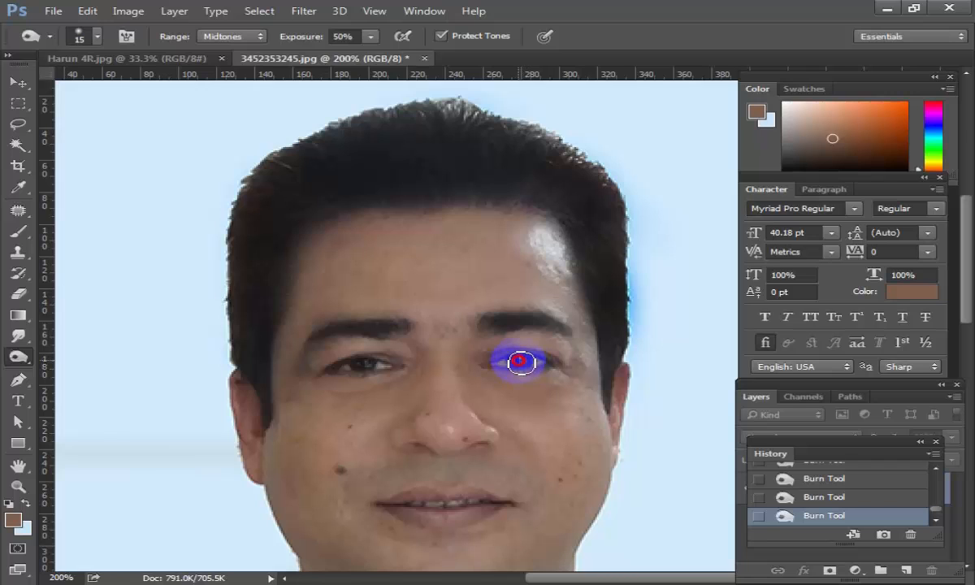
{"action": "scroll", "coordinate": [499, 471], "scroll_direction": "down", "scroll_amount": 1}
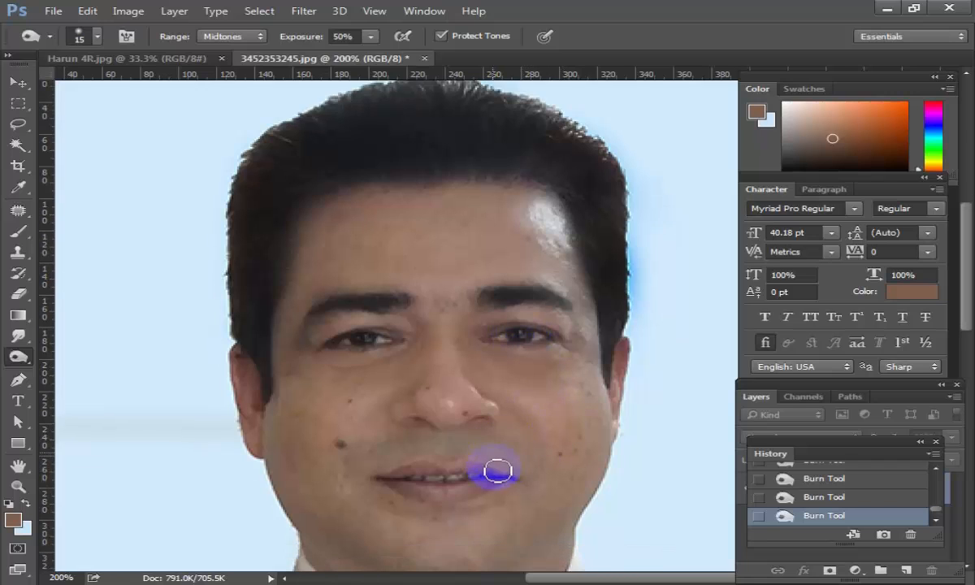
{"action": "scroll", "coordinate": [512, 472], "scroll_direction": "down", "scroll_amount": 1}
{"action": "left_click", "coordinate": [570, 328], "text": "alt"}
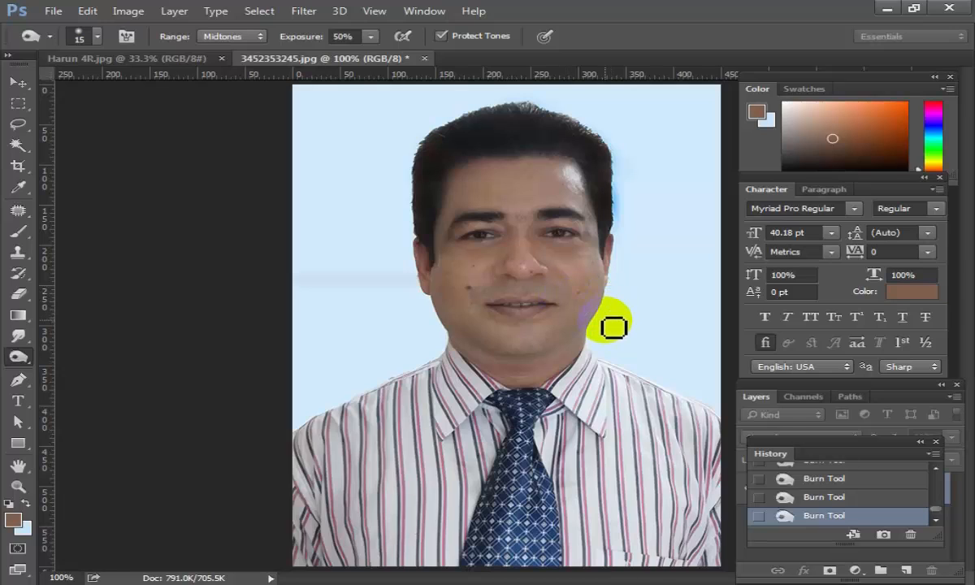
Select the light-blue background with the Magic Wand, adding the missed areas beside the hair
{"action": "left_click", "coordinate": [17, 145]}
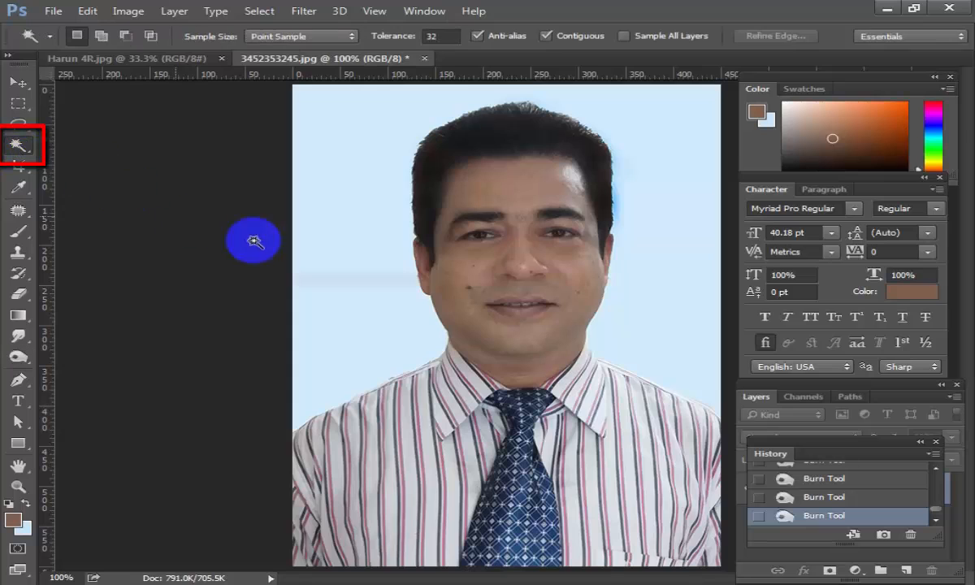
{"action": "left_click", "coordinate": [347, 209]}
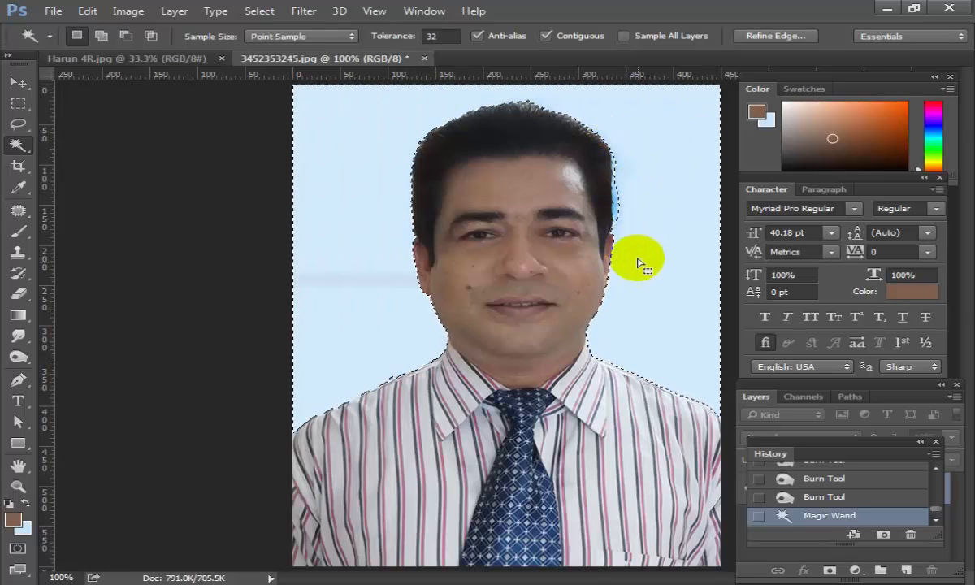
{"action": "key", "text": "shift"}
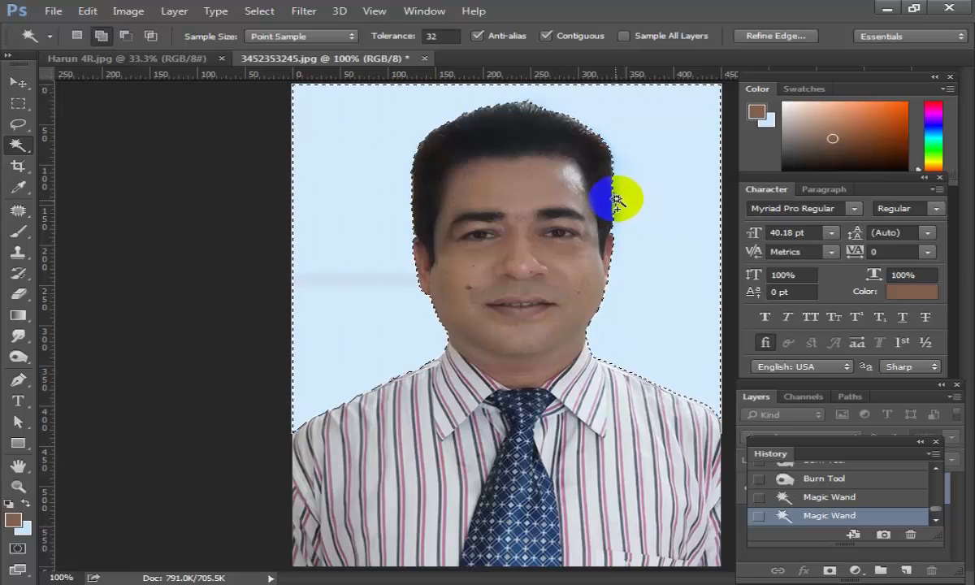
{"action": "left_click", "coordinate": [592, 136], "text": "shift"}
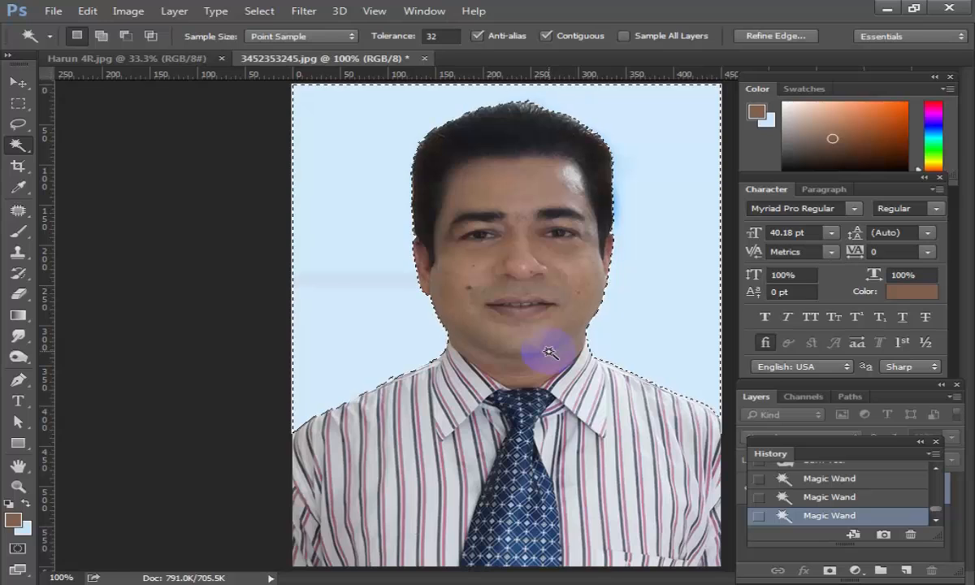
{"action": "left_click", "coordinate": [448, 202]}
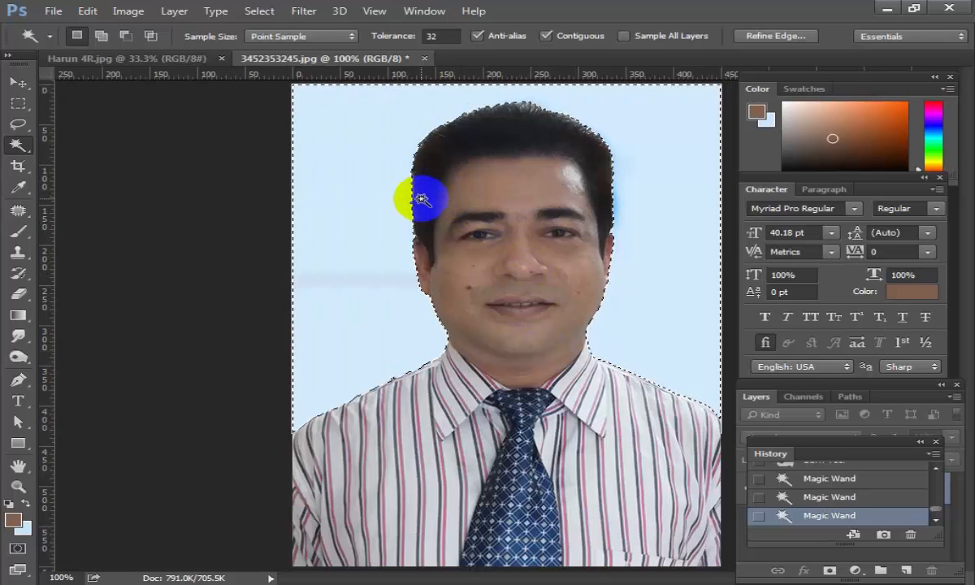
Feather the background selection by 2 pixels
{"action": "right_click", "coordinate": [648, 181]}
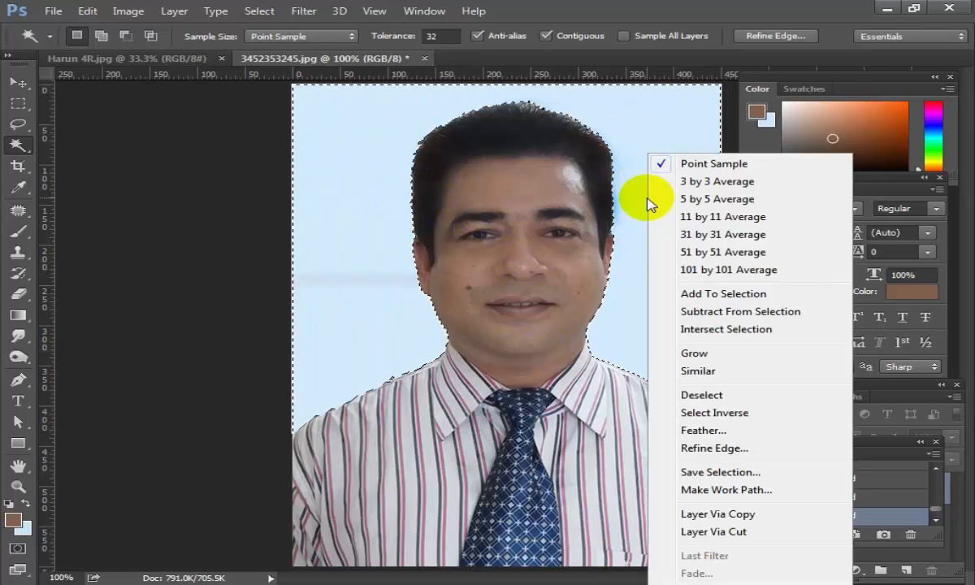
{"action": "left_click", "coordinate": [717, 436]}
{"action": "type", "text": "2"}
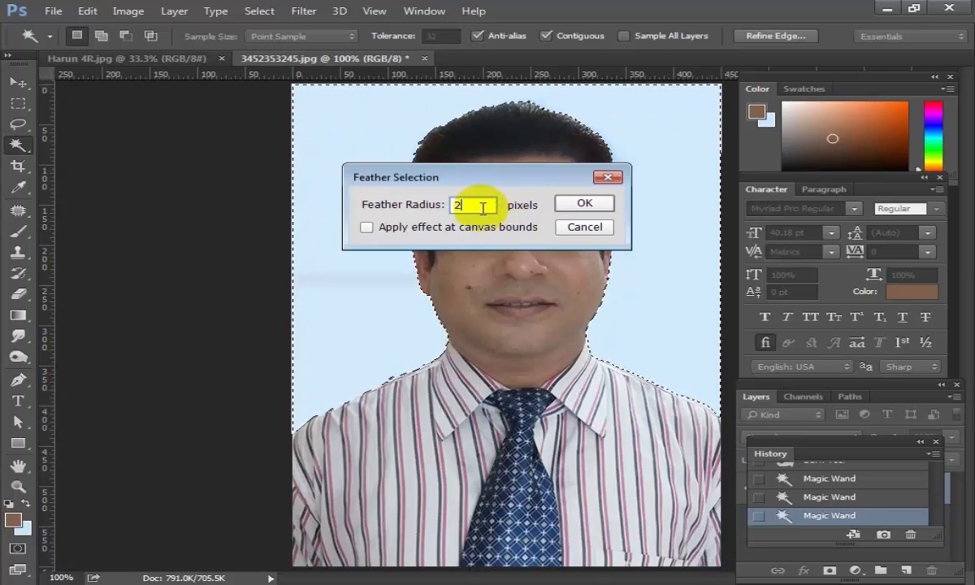
{"action": "left_click", "coordinate": [585, 204]}
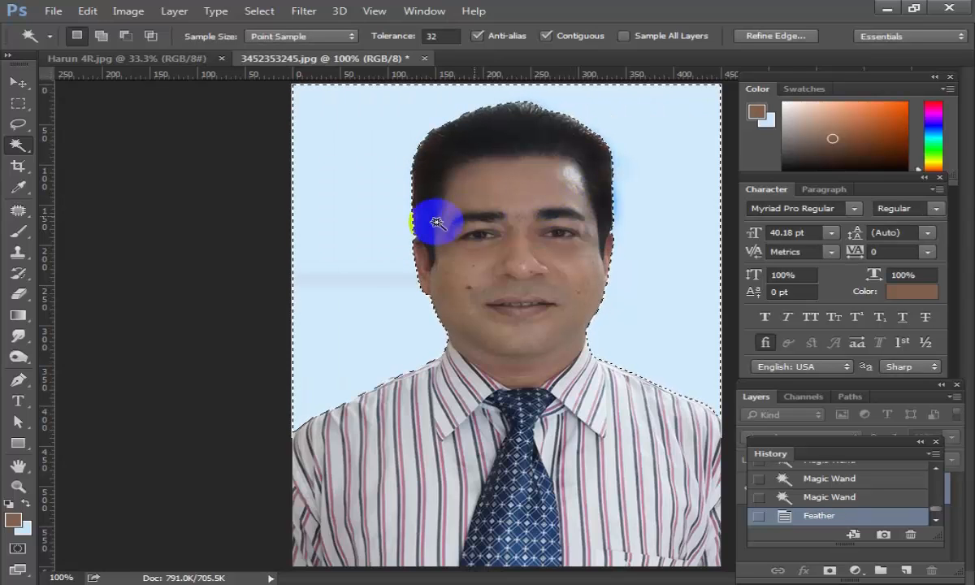
Set the background colour to bright blue #3eaafd, fill the selection with it, and deselect
{"action": "left_click", "coordinate": [24, 534]}
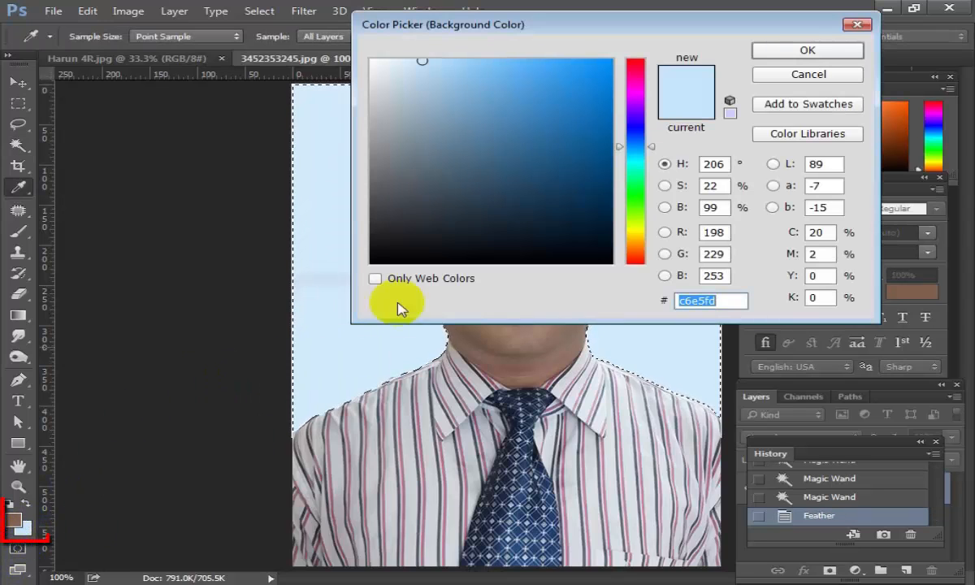
{"action": "left_click", "coordinate": [544, 59]}
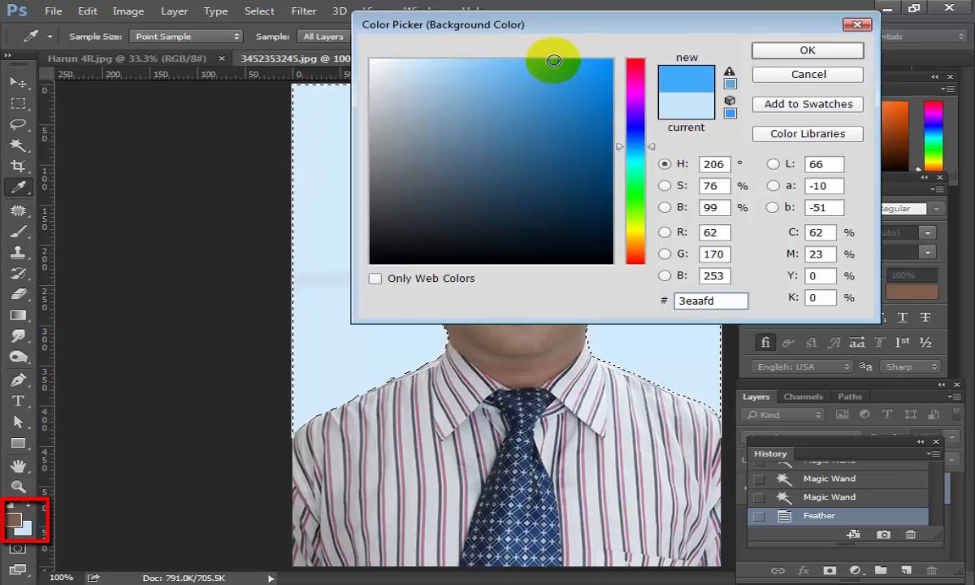
{"action": "left_click", "coordinate": [781, 49]}
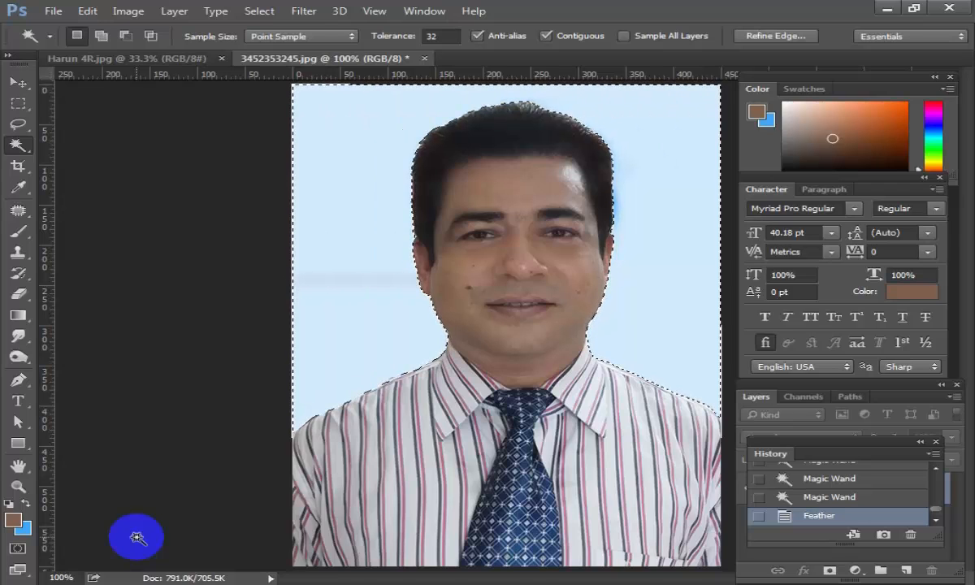
{"action": "key", "text": "ctrl+BackSpace"}
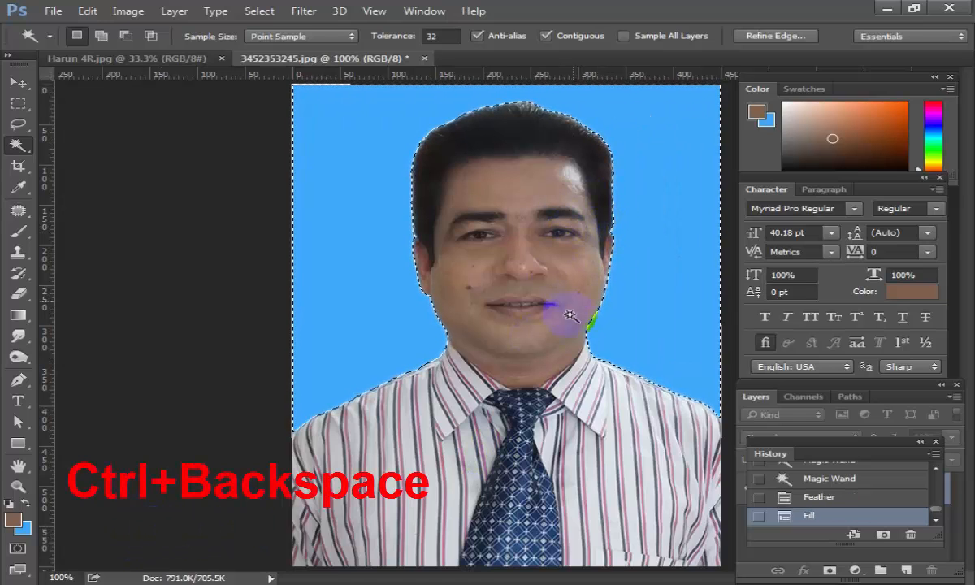
{"action": "key", "text": "ctrl+d"}
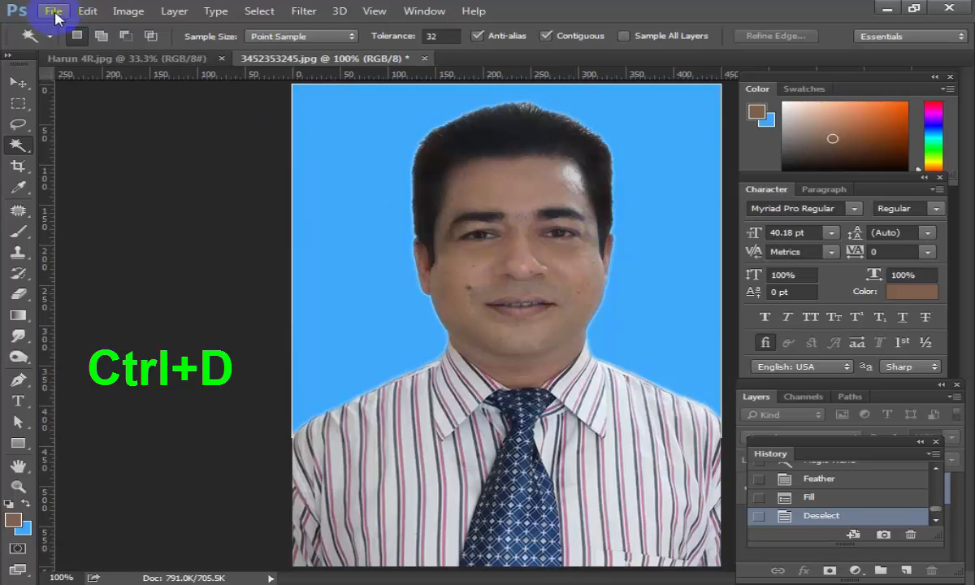
Save the photo with Save As as 1321654654.jpg at JPEG quality 8
{"action": "left_click", "coordinate": [53, 11]}
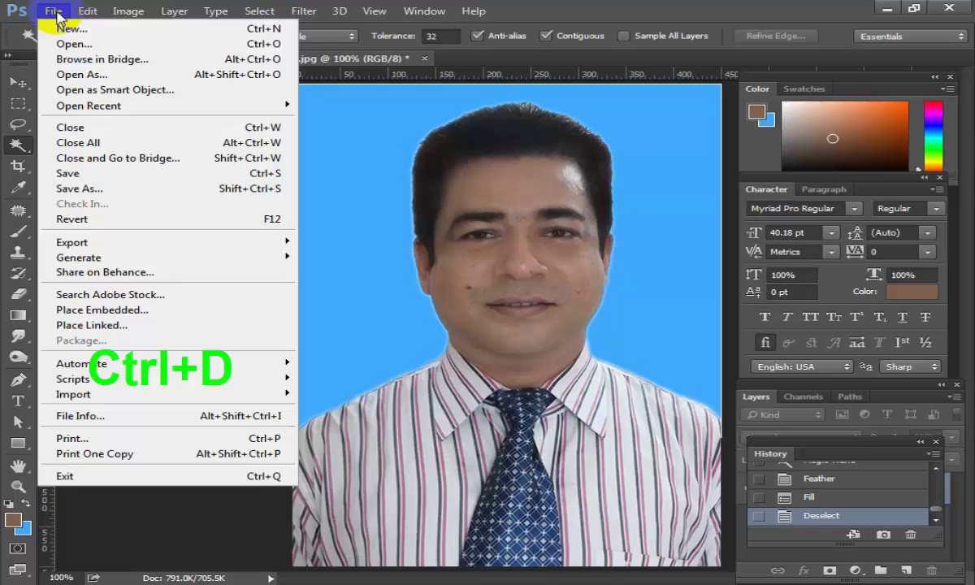
{"action": "left_click", "coordinate": [112, 195]}
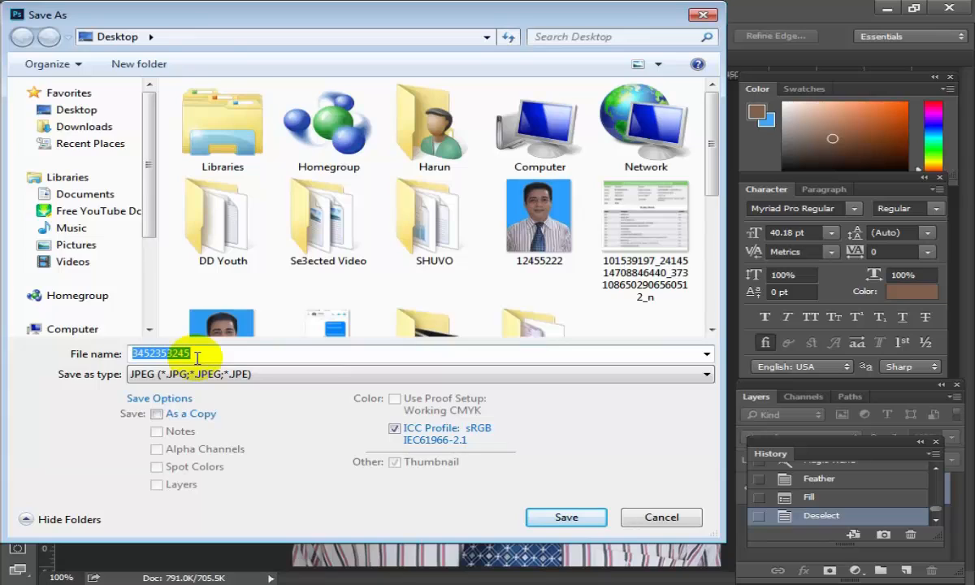
{"action": "key", "text": "BackSpace"}
{"action": "type", "text": "1321654654"}
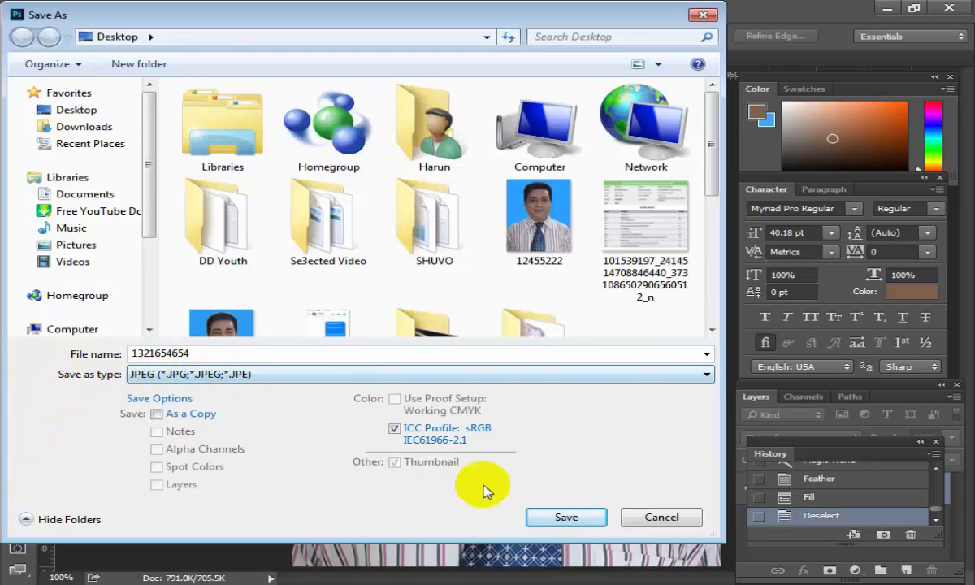
{"action": "left_click", "coordinate": [553, 518]}
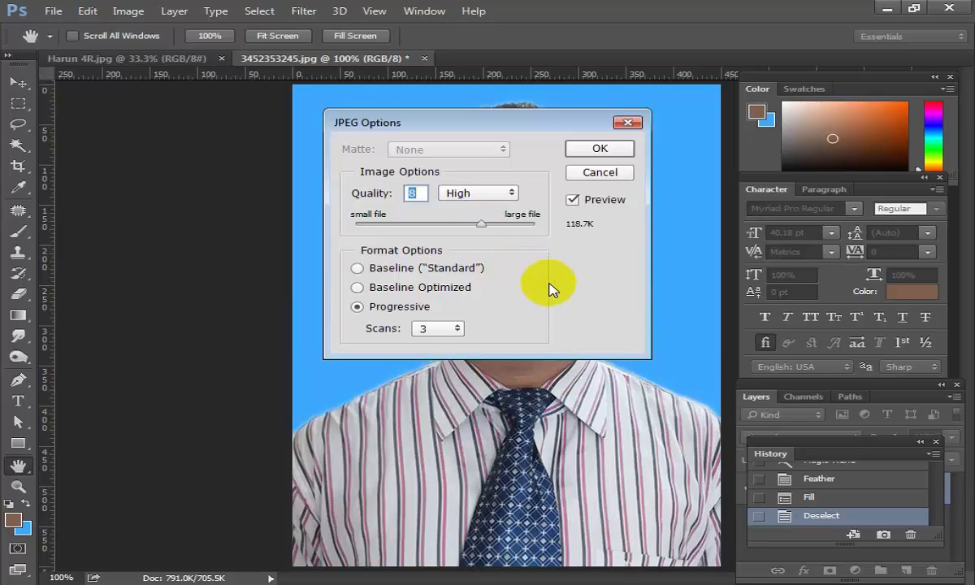
{"action": "left_click", "coordinate": [599, 149]}
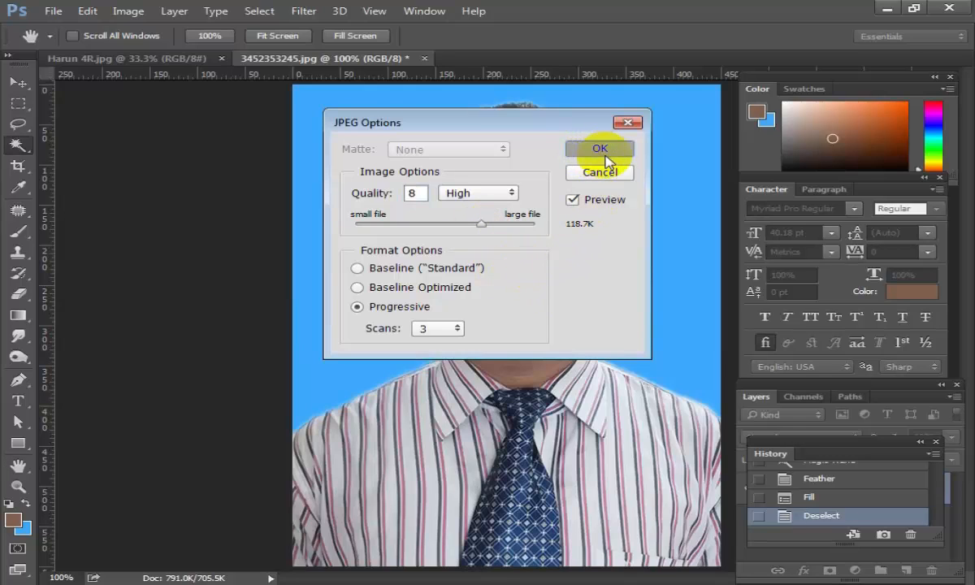
{"action": "key", "text": "w"}
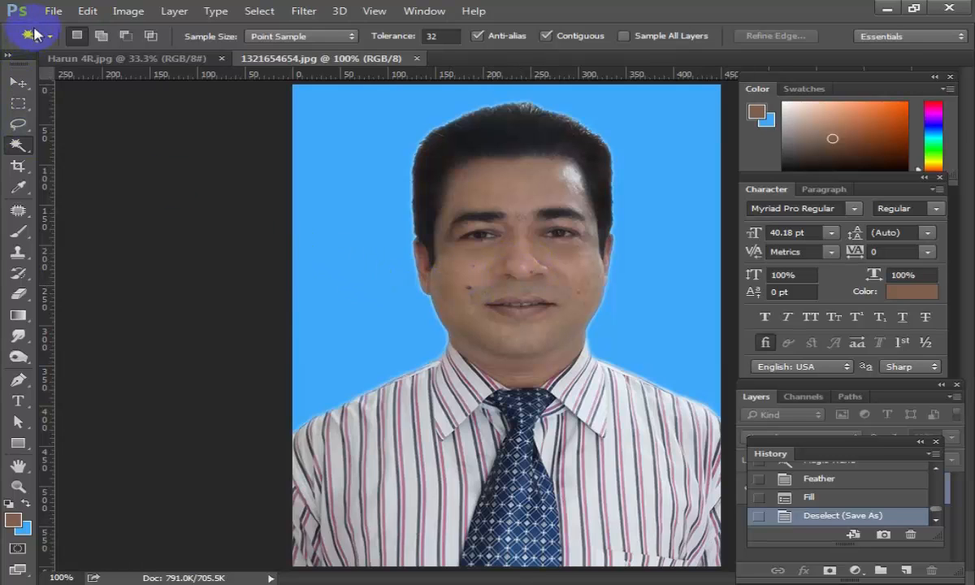
Create a new blank International Paper A4 document at 300 pixels per inch
{"action": "left_click", "coordinate": [57, 11]}
{"action": "left_click", "coordinate": [37, 27]}
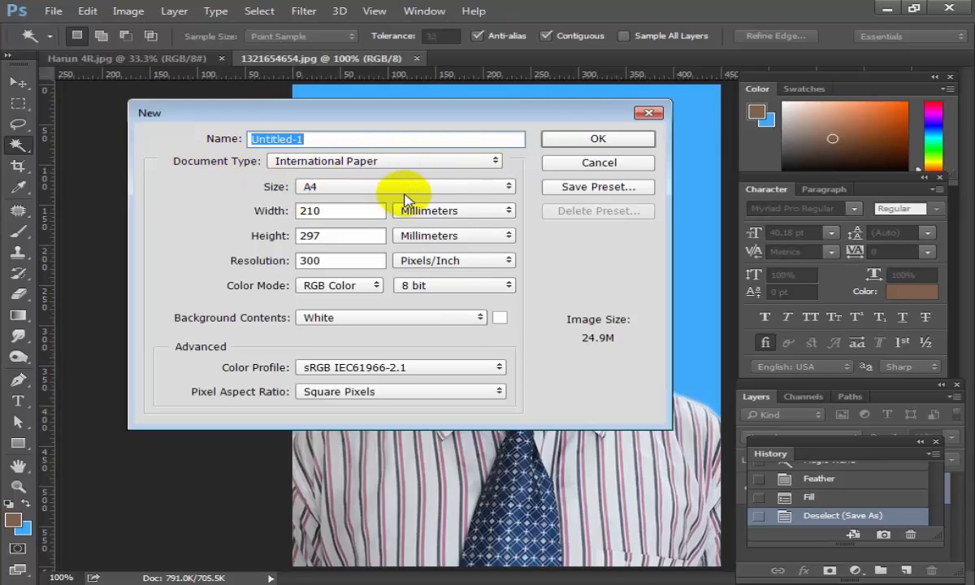
{"action": "left_click", "coordinate": [573, 138]}
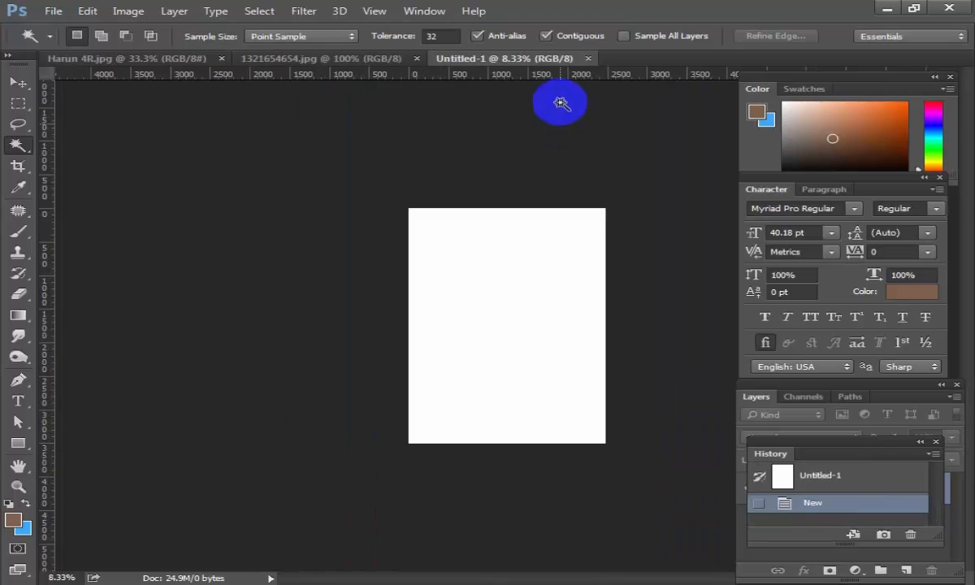
Zoom in on the blank page, then return to the passport photo with the Move tool active
{"action": "left_click", "coordinate": [603, 248], "text": "ctrl"}
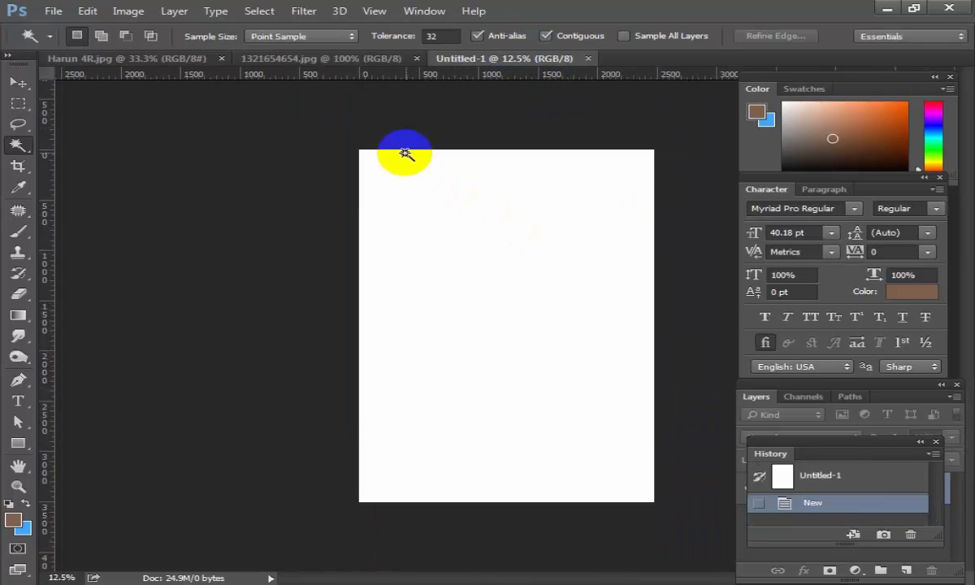
{"action": "left_click", "coordinate": [338, 58]}
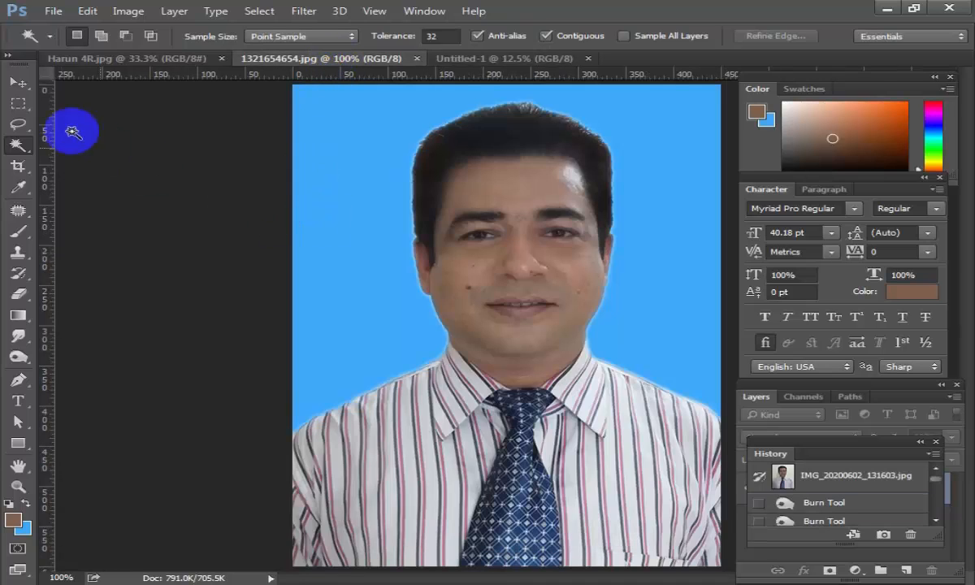
{"action": "left_click", "coordinate": [17, 82]}
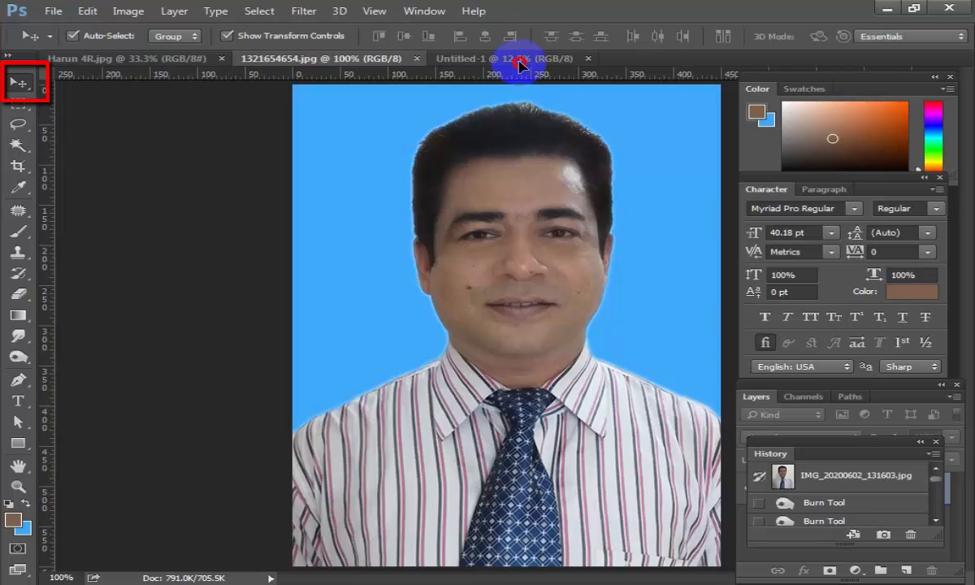
Copy the passport photo onto Untitled-1, build a row of four, and duplicate rows downward to fill five rows
{"action": "left_click_drag", "start_coordinate": [520, 65], "coordinate": [593, 210]}
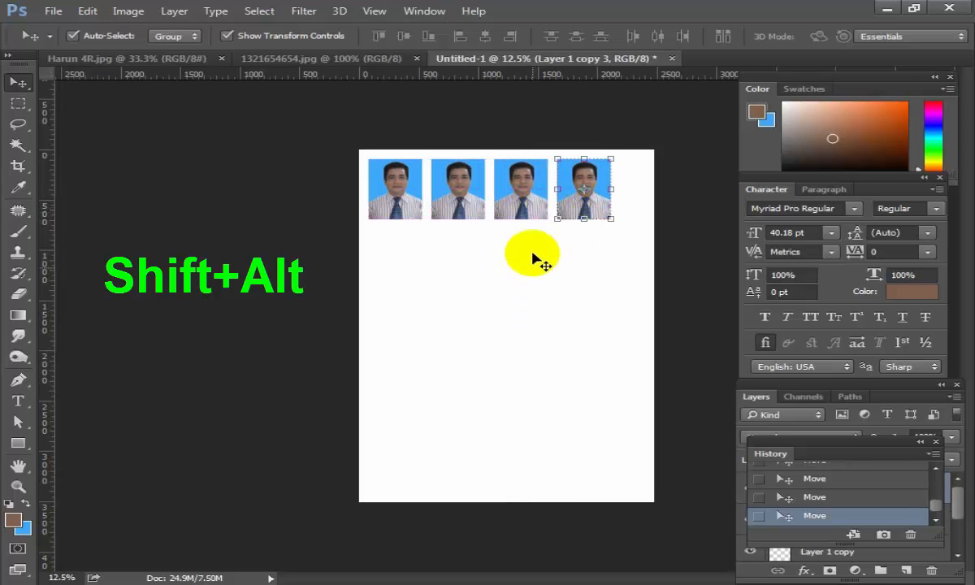
{"action": "left_click_drag", "start_coordinate": [520, 207], "coordinate": [520, 208]}
{"action": "left_click", "coordinate": [462, 202], "text": "shift"}
{"action": "left_click", "coordinate": [414, 208], "text": "shift"}
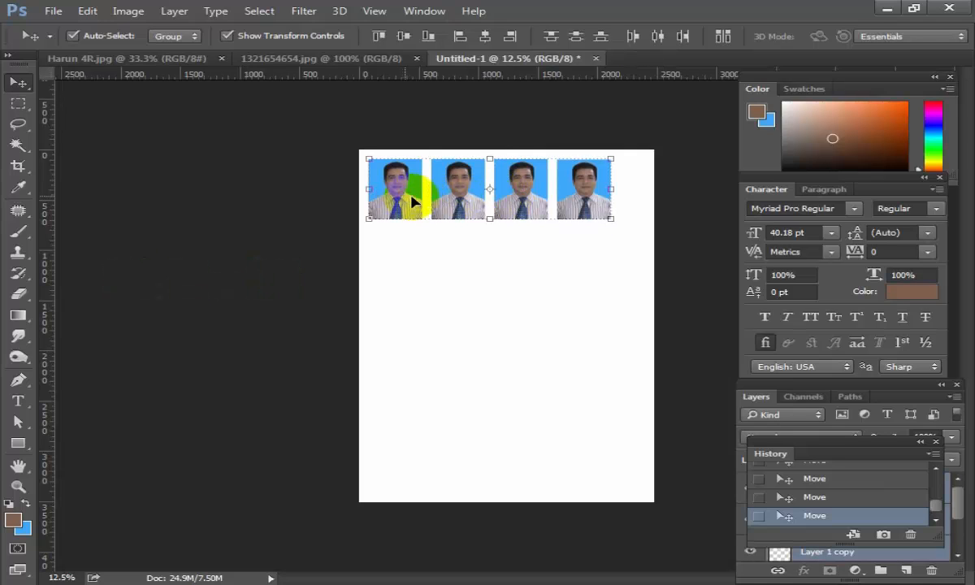
{"action": "left_click", "coordinate": [457, 199], "text": "shift"}
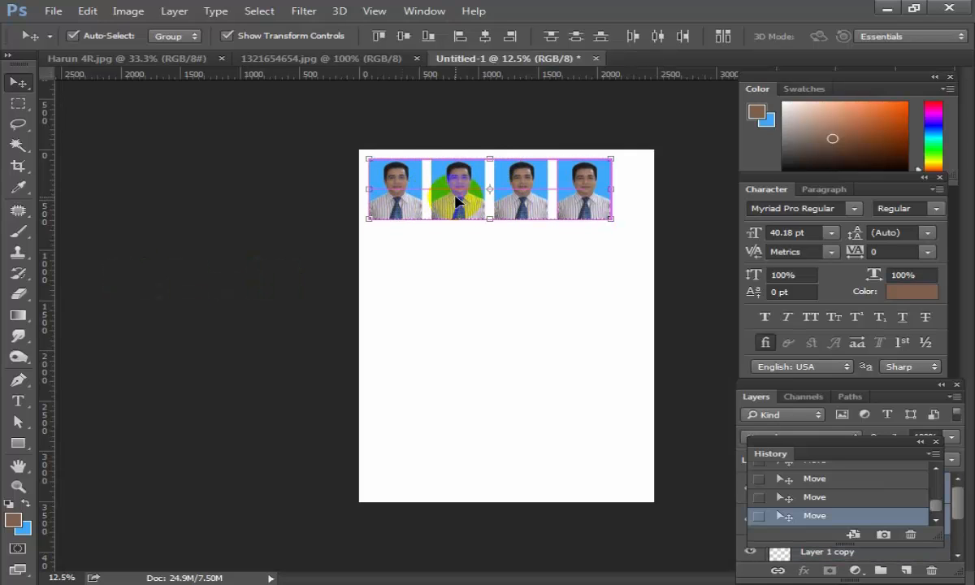
{"action": "left_click_drag", "start_coordinate": [451, 202], "coordinate": [461, 475]}
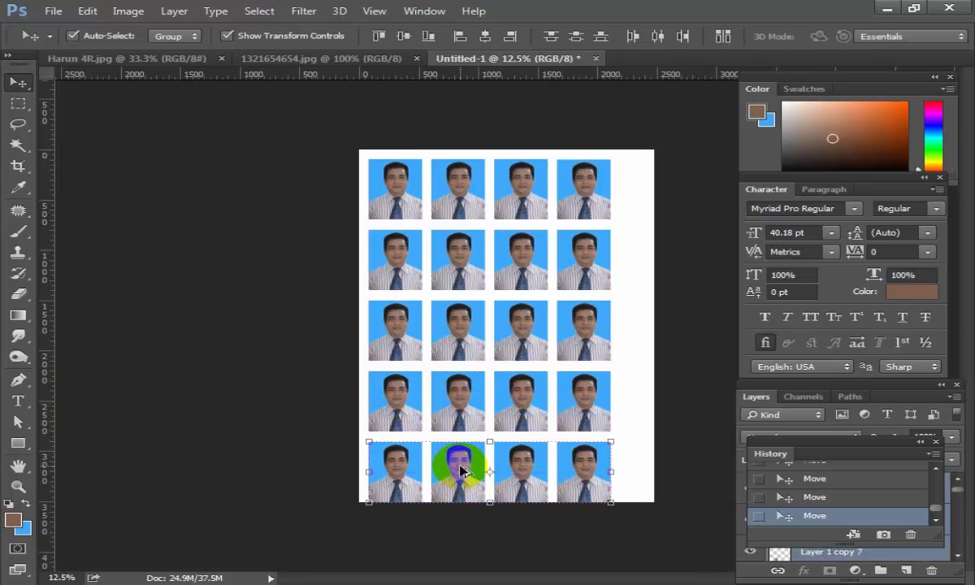